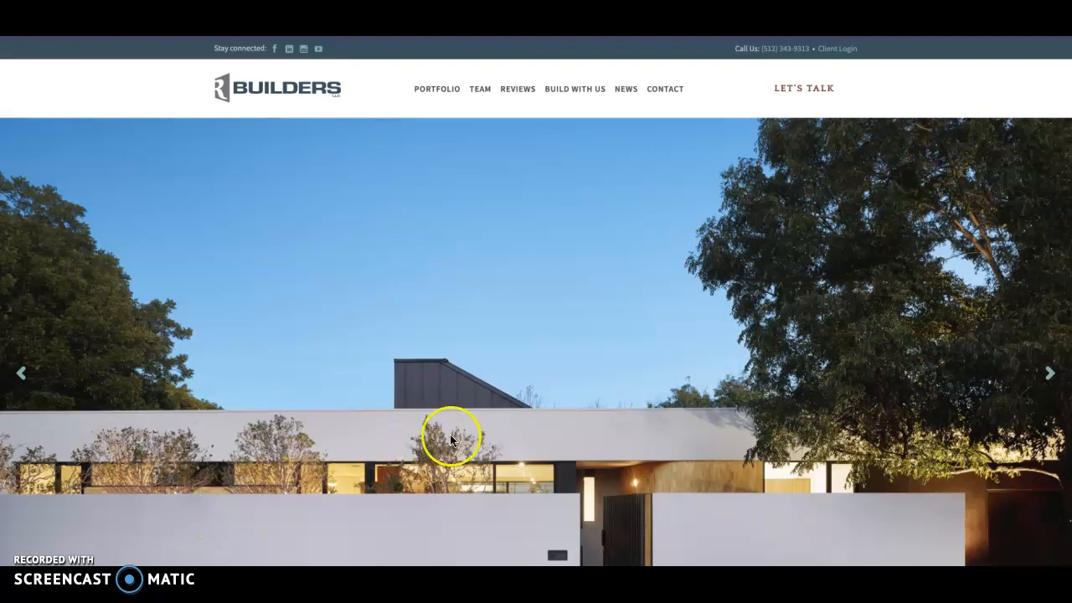
# Look over the R Builders home page from the hero image through services and featured projects to the recent news, returning to the start.
pyautogui.scroll(-1, 459, 436)
pyautogui.scroll(-3, 458, 437)
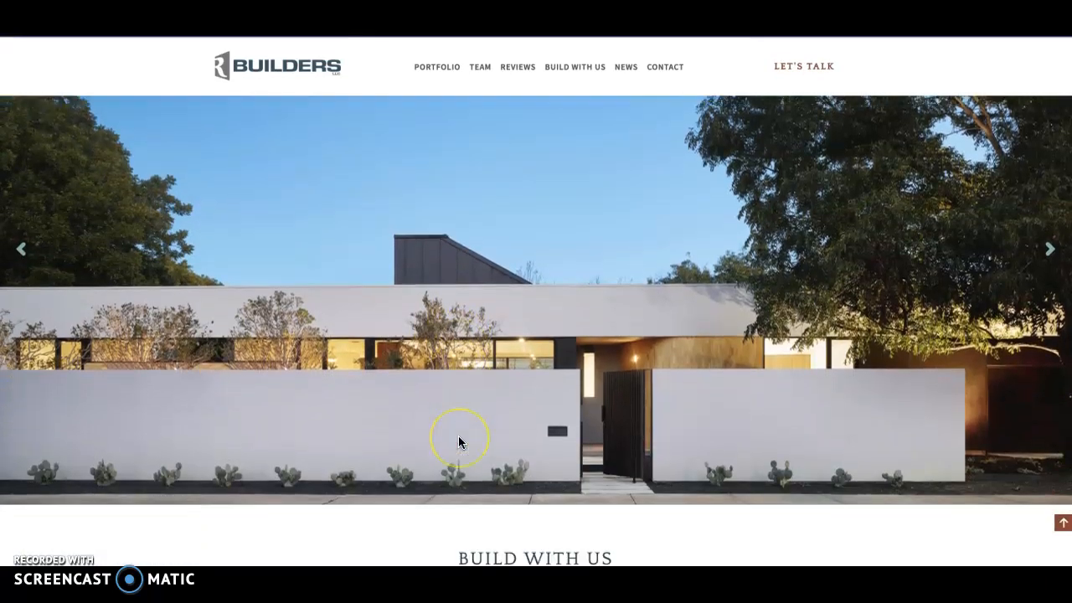
pyautogui.scroll(-1, 459, 442)
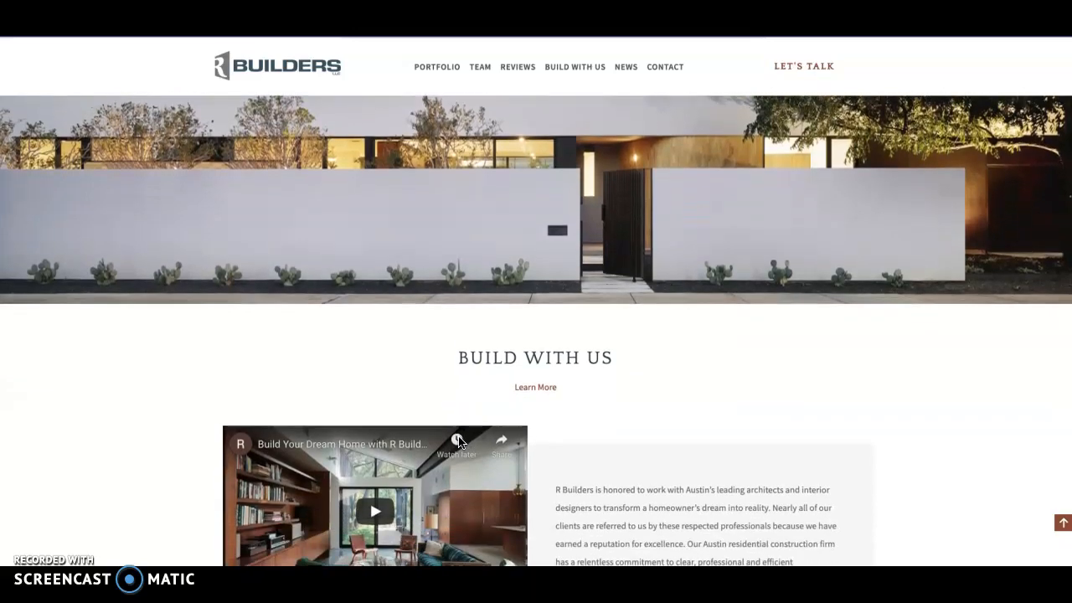
pyautogui.scroll(-3, 459, 442)
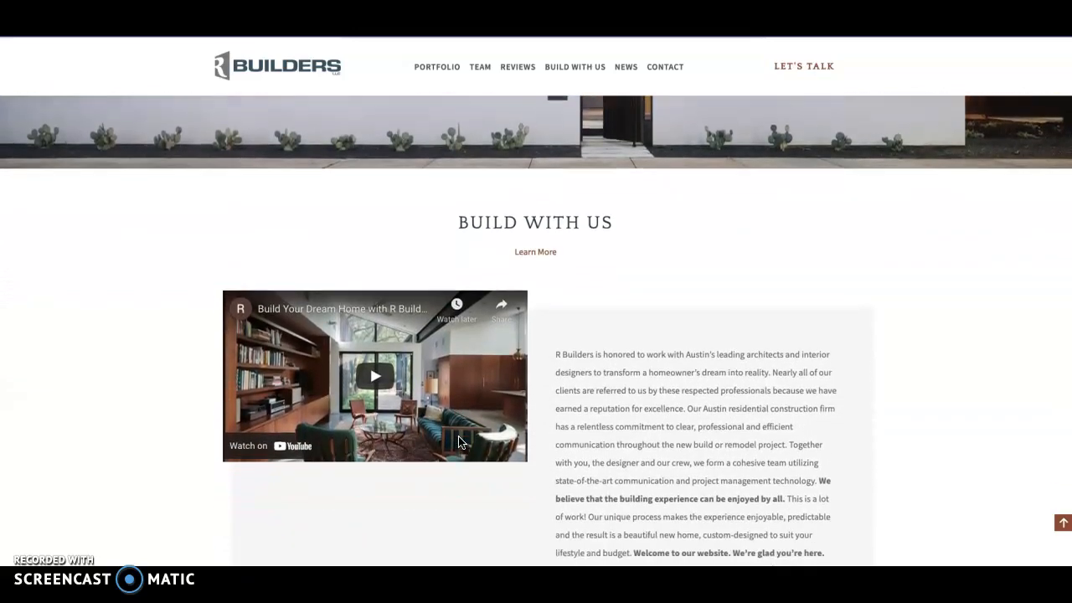
pyautogui.scroll(-3, 458, 443)
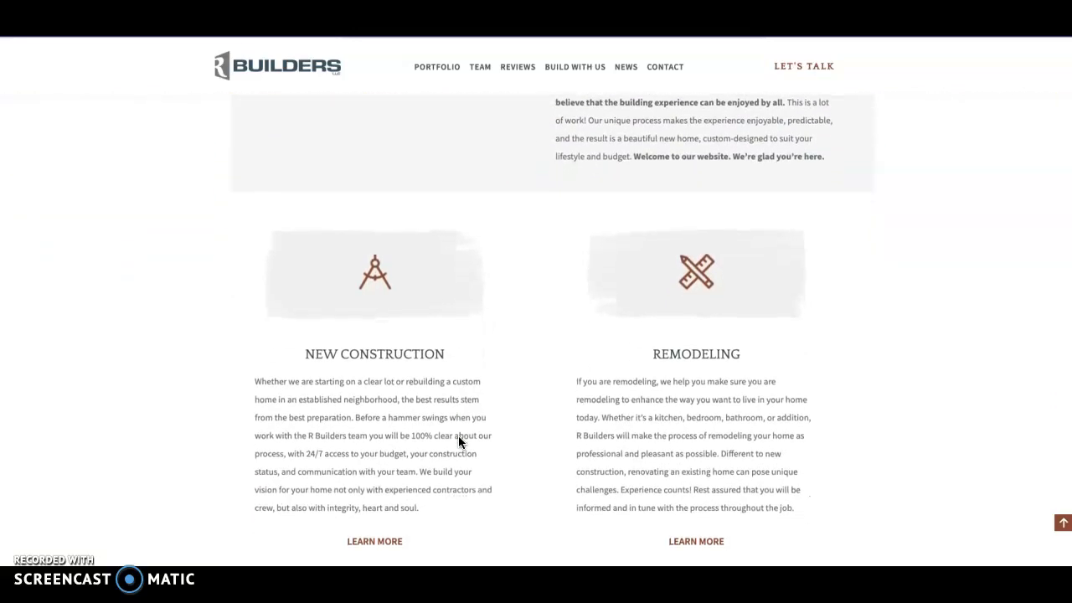
pyautogui.scroll(-2, 459, 442)
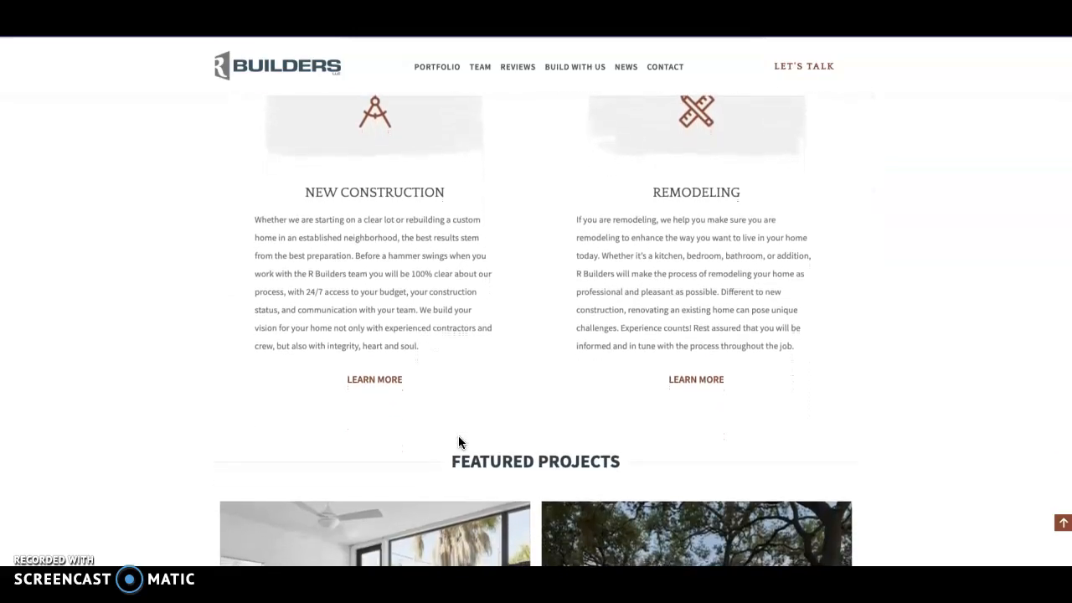
pyautogui.scroll(-2, 459, 443)
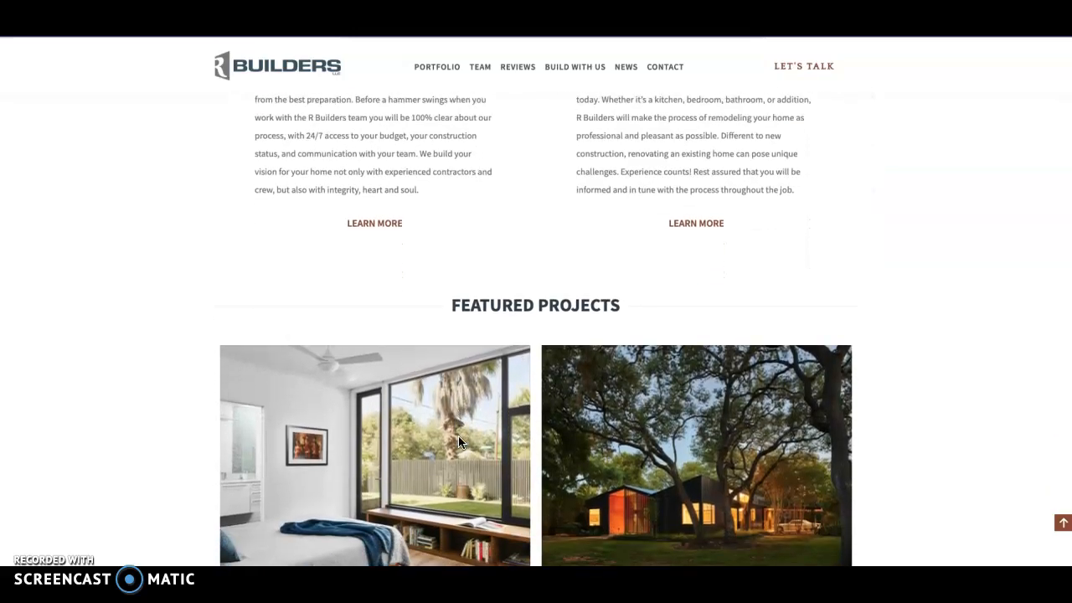
pyautogui.scroll(-1, 459, 442)
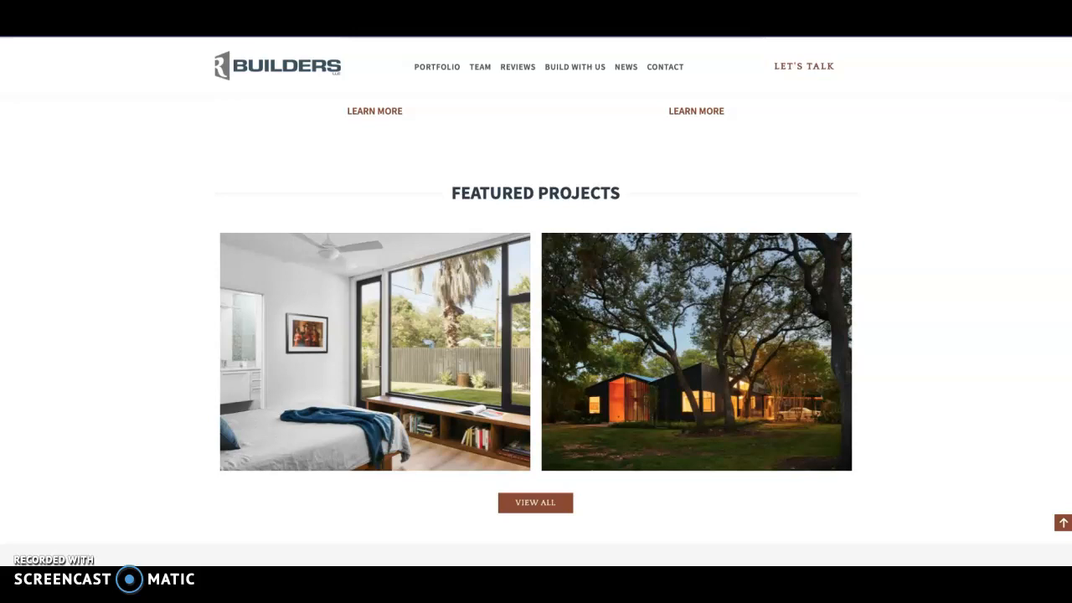
pyautogui.scroll(-1, 293, 515)
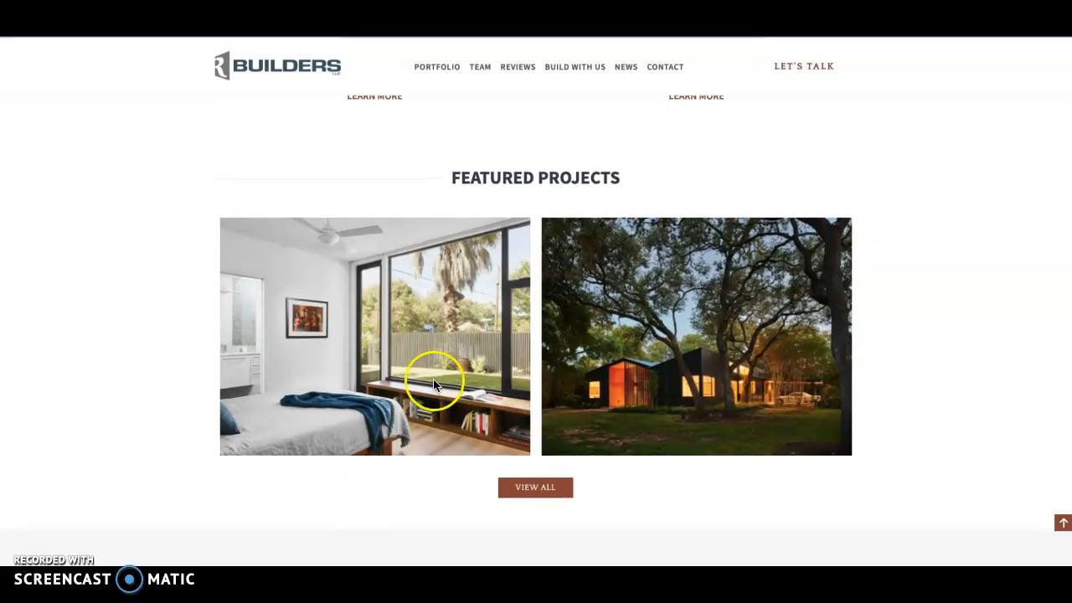
pyautogui.scroll(-3, 433, 383)
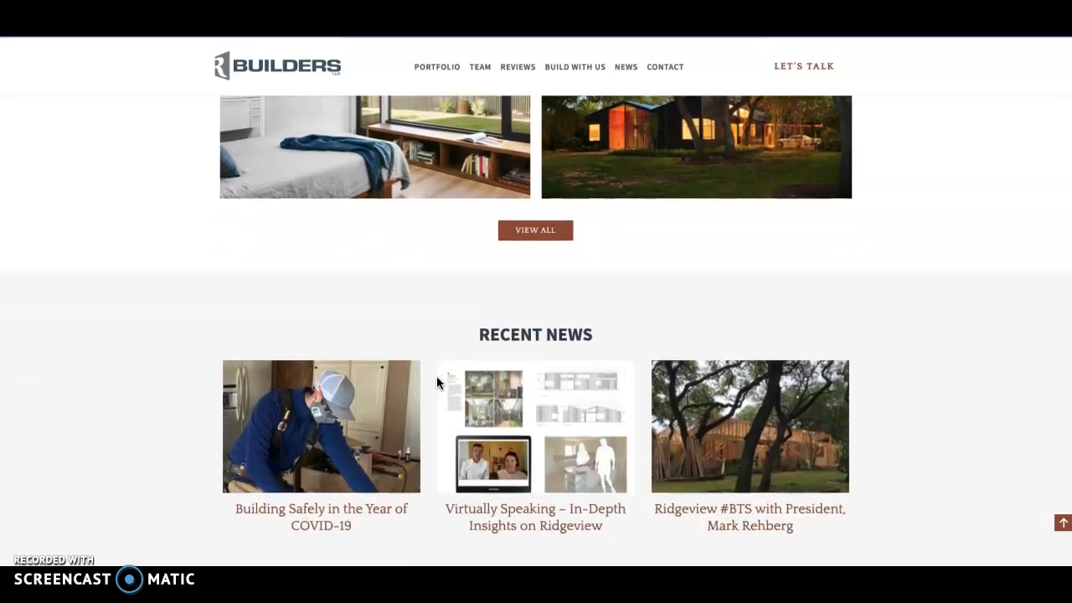
pyautogui.scroll(-4, 436, 383)
pyautogui.scroll(3, 437, 382)
pyautogui.scroll(15, 437, 383)
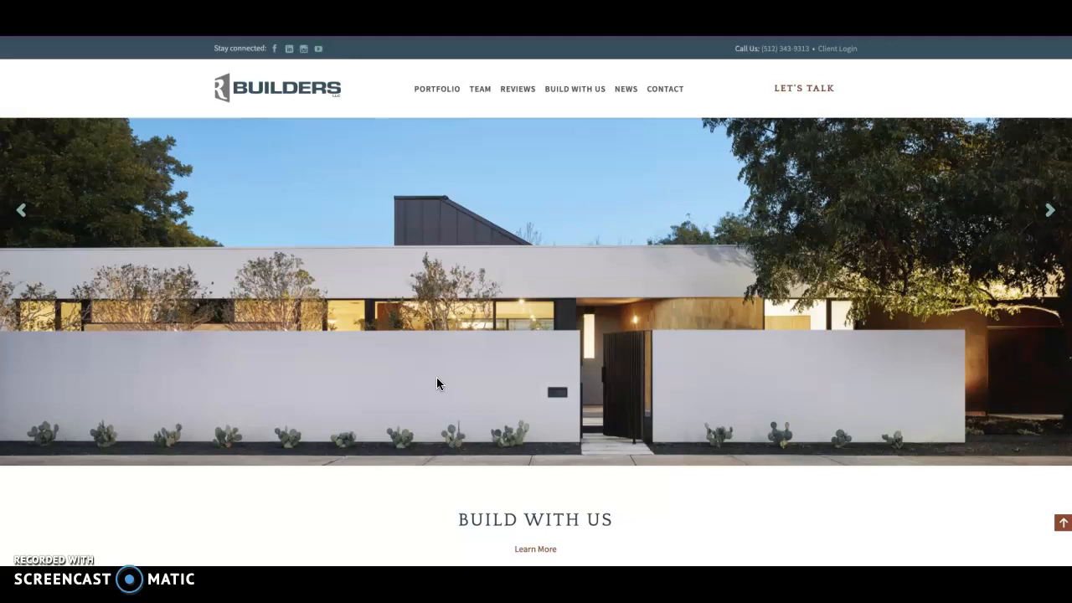
pyautogui.scroll(2, 436, 325)
# Review the home page's Build With Us, New Construction, Remodeling, Featured Projects and Recent News sections again.
pyautogui.scroll(-1, 436, 325)
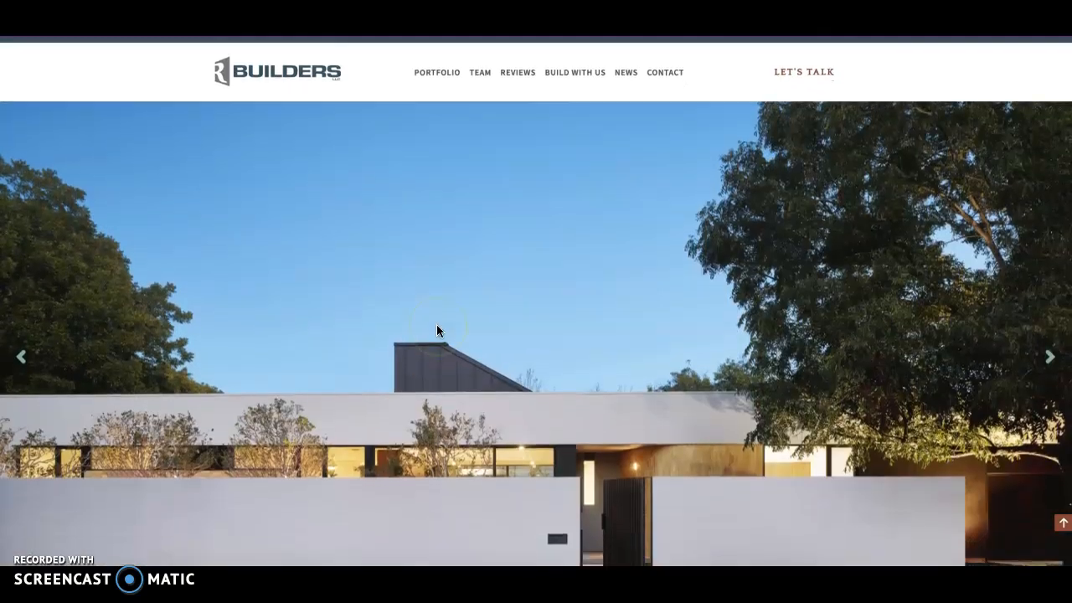
pyautogui.scroll(-6, 436, 326)
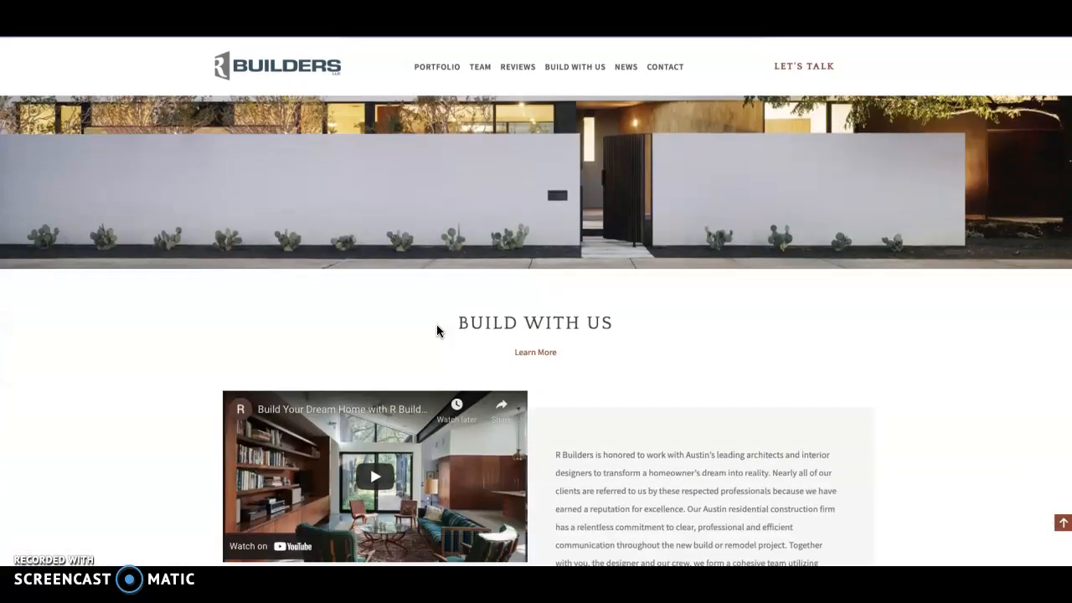
pyautogui.scroll(-5, 437, 329)
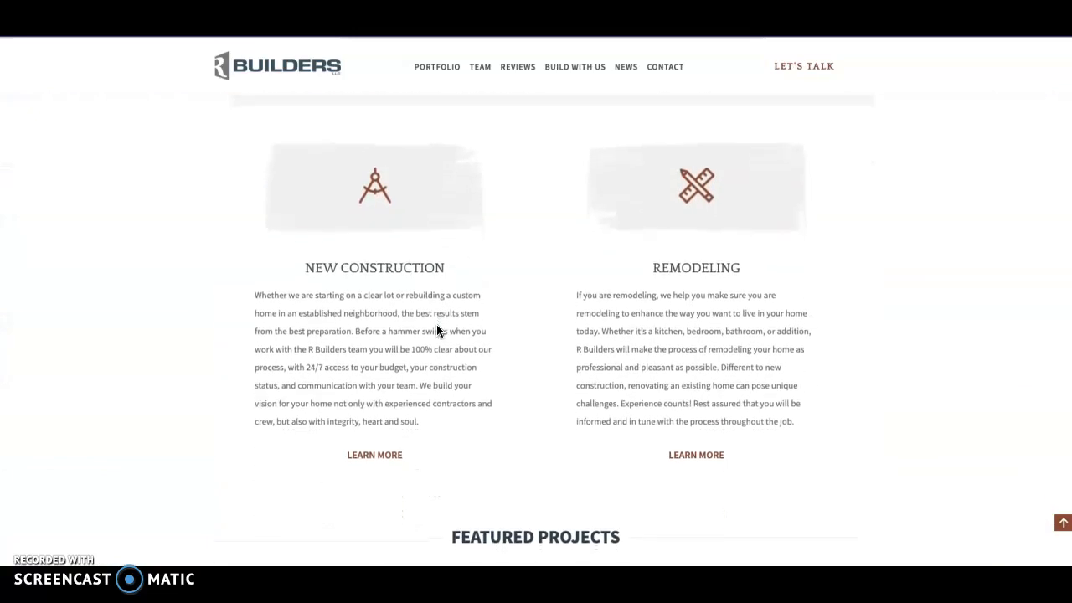
pyautogui.click(393, 424)
pyautogui.scroll(-7, 603, 408)
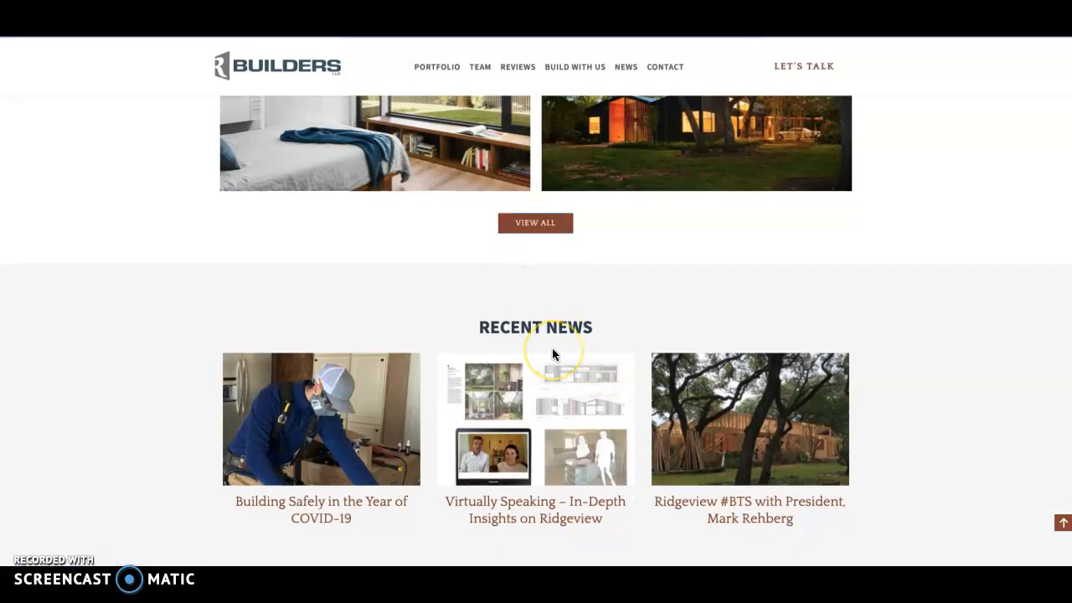
pyautogui.scroll(-4, 552, 348)
pyautogui.scroll(12, 551, 348)
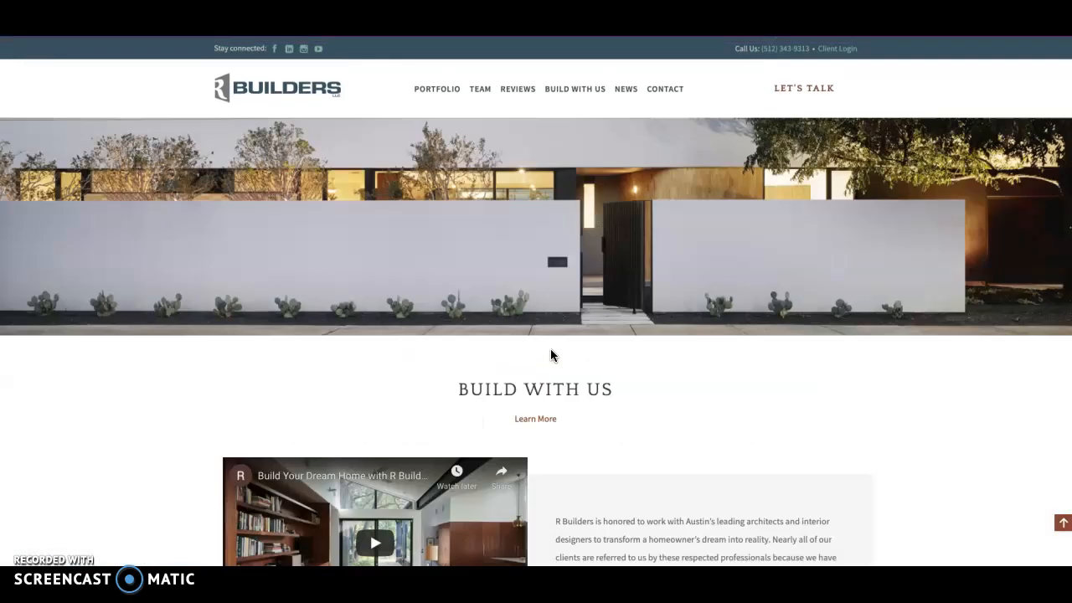
pyautogui.scroll(1, 550, 356)
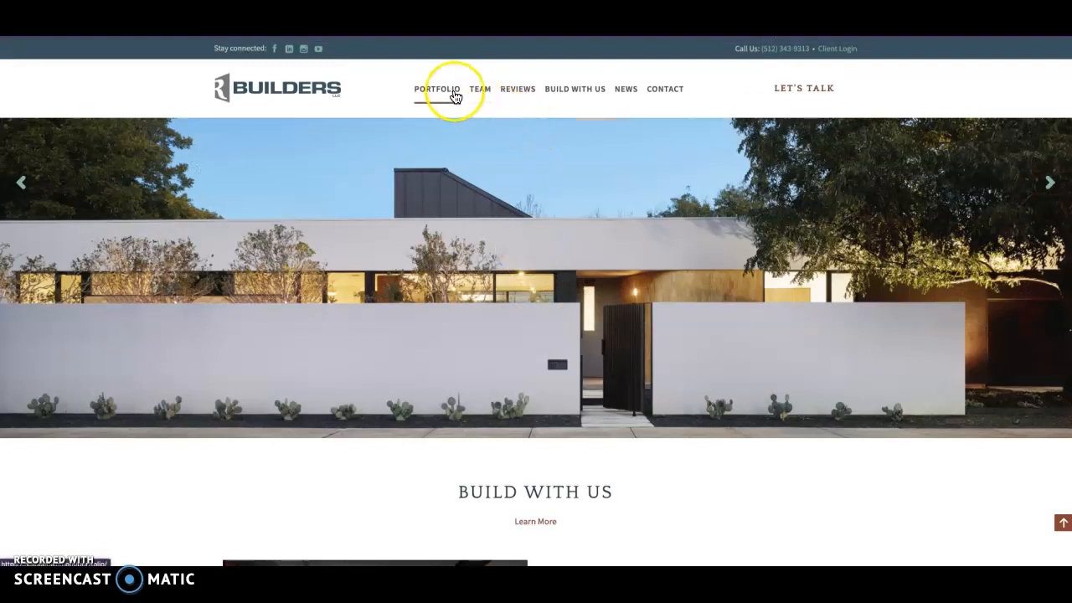
# Open Remodeling under Build With Us and read the New Construction, Remodeling and Commitment to Excellence text.
pyautogui.moveTo(545, 104)
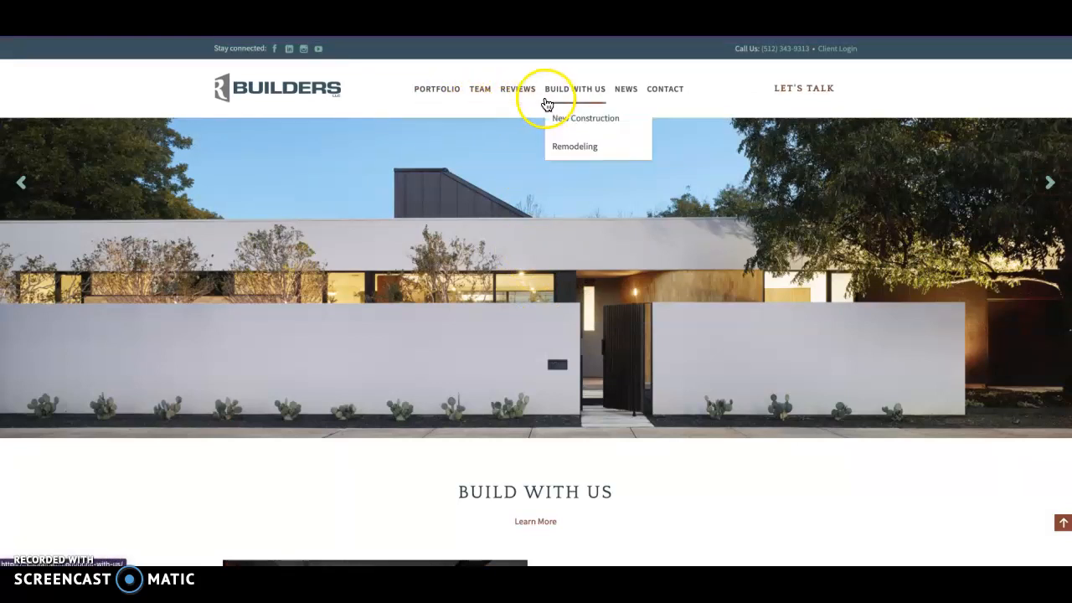
pyautogui.click(577, 144)
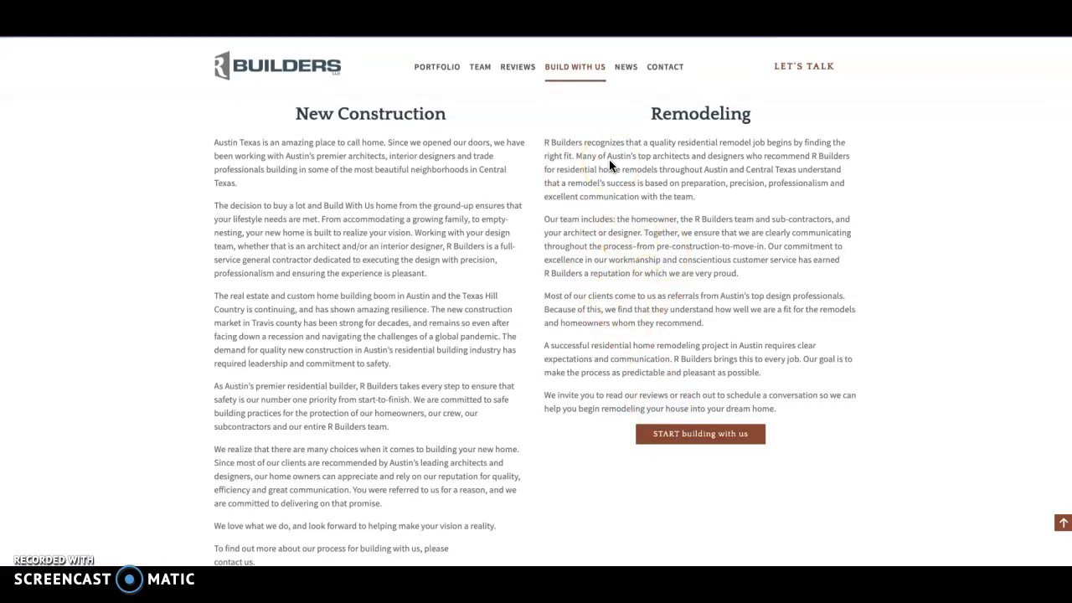
pyautogui.scroll(-4, 609, 165)
pyautogui.scroll(5, 628, 221)
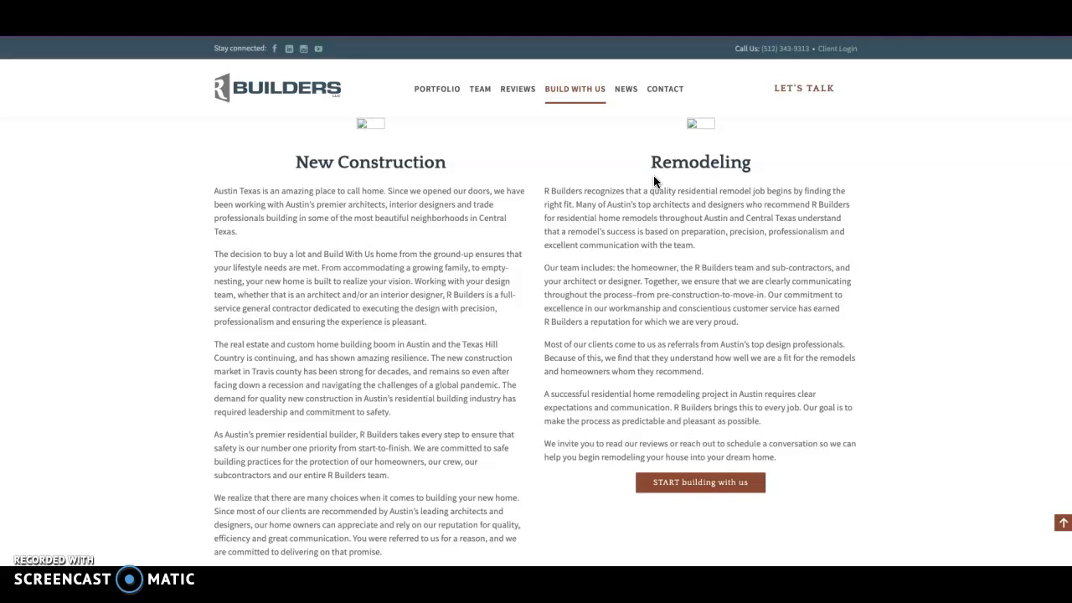
pyautogui.scroll(-4, 281, 365)
pyautogui.scroll(-4, 281, 365)
pyautogui.scroll(3, 281, 358)
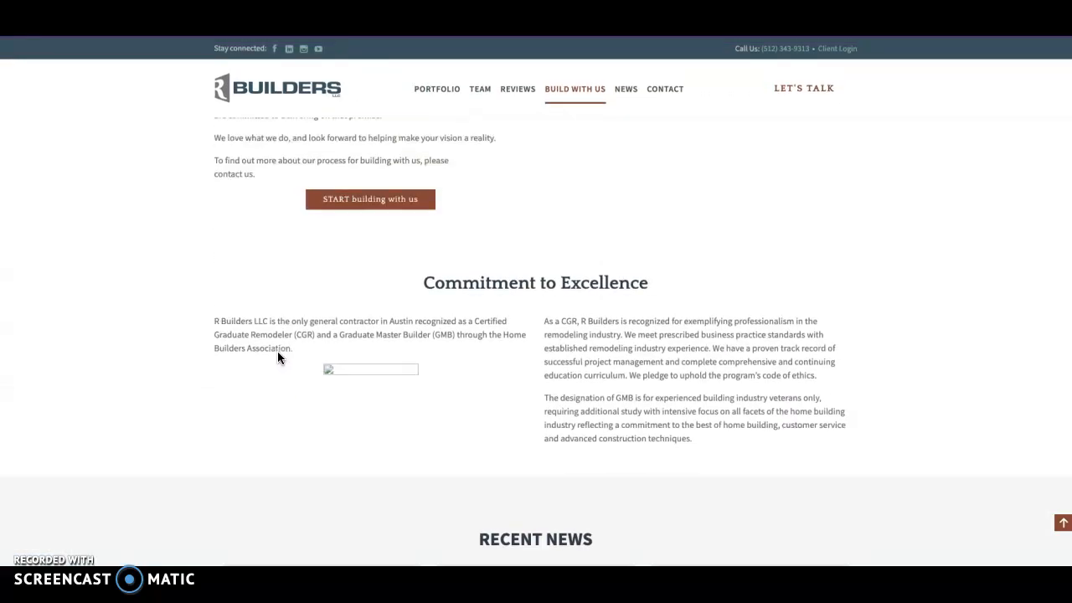
pyautogui.scroll(2, 279, 358)
pyautogui.click(268, 299)
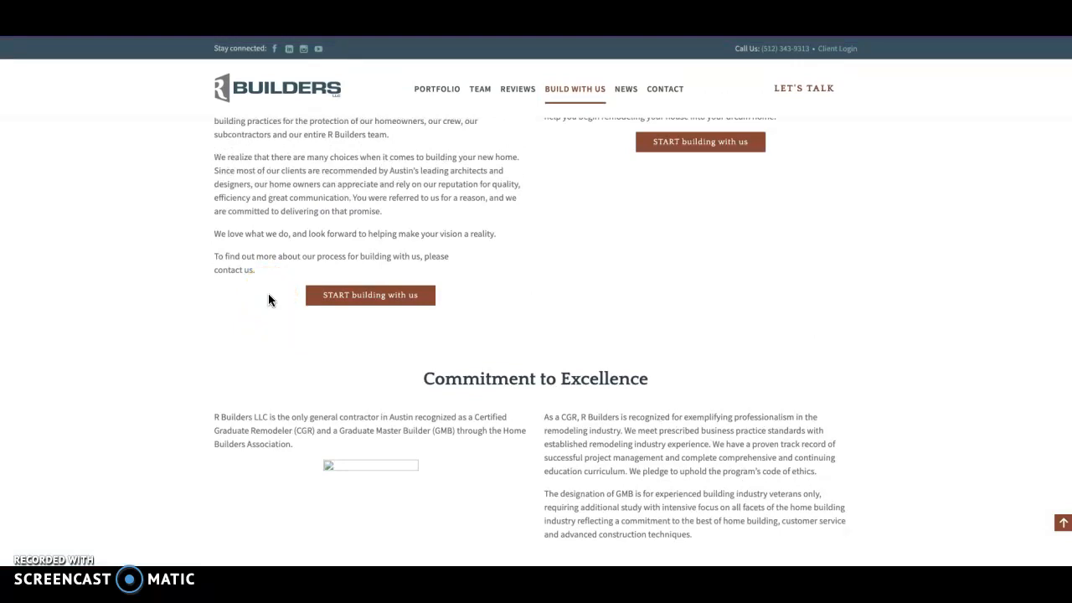
pyautogui.click(296, 256)
# Return to the home page and inspect its recent news and the footer's contact details and Let's Talk form.
pyautogui.click(279, 63)
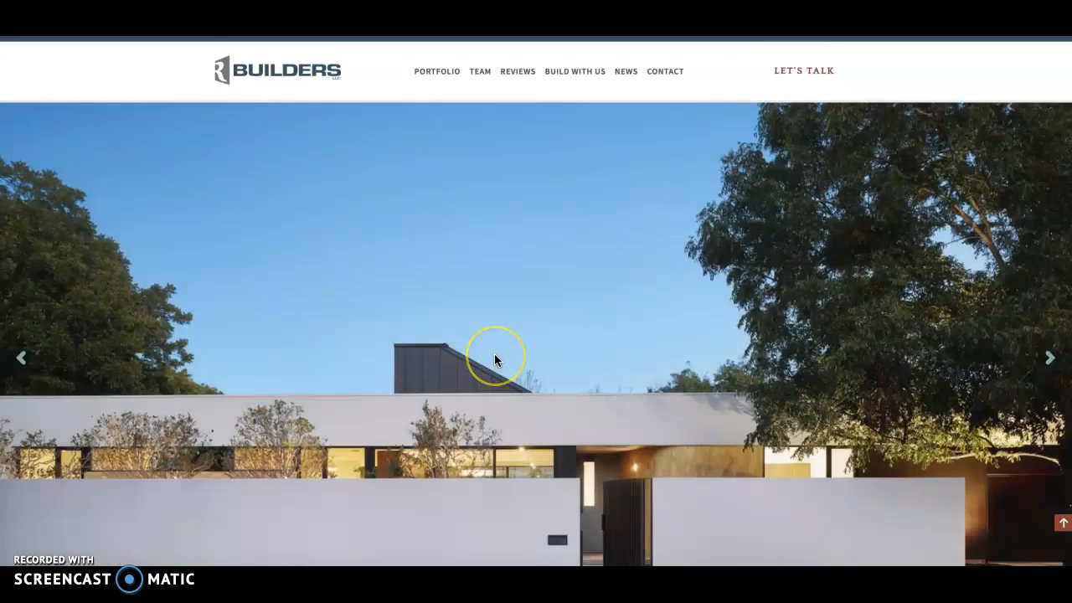
pyautogui.scroll(-20, 494, 358)
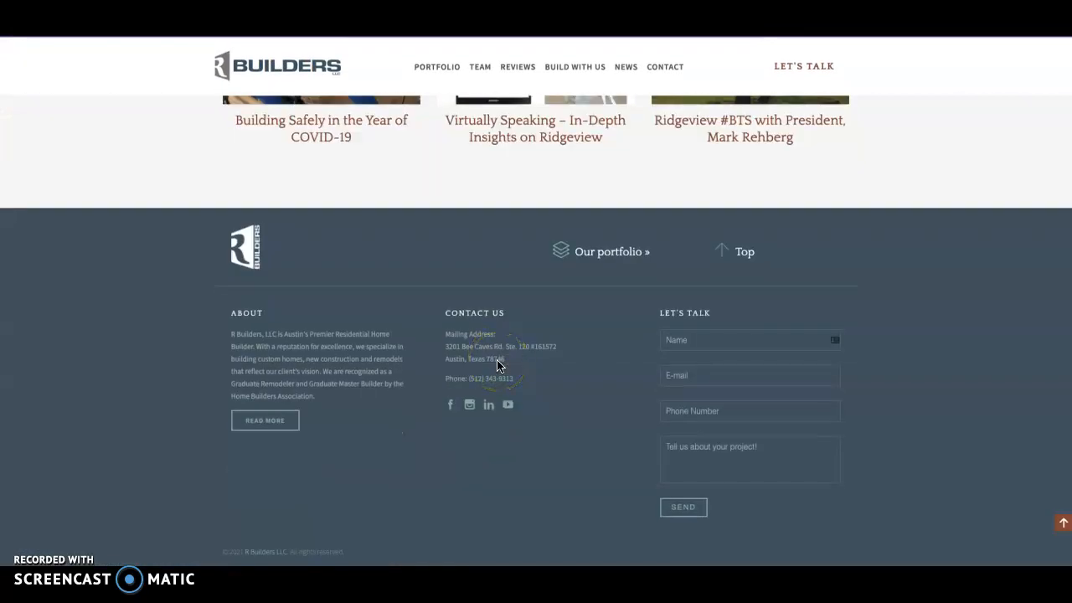
pyautogui.scroll(2, 497, 365)
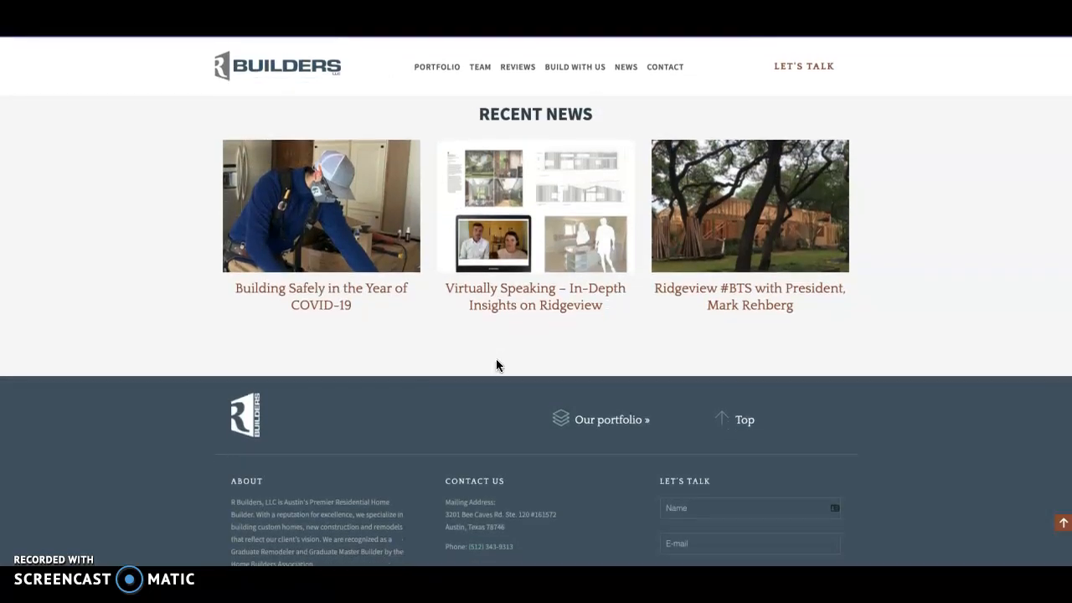
pyautogui.scroll(-1, 496, 365)
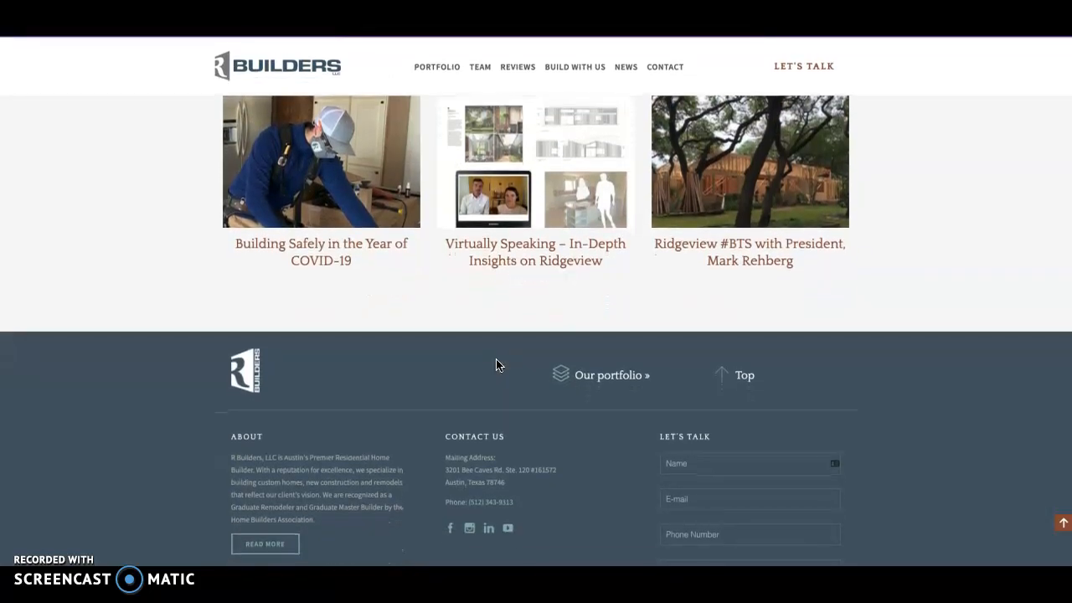
pyautogui.scroll(10, 496, 365)
pyautogui.scroll(8, 496, 365)
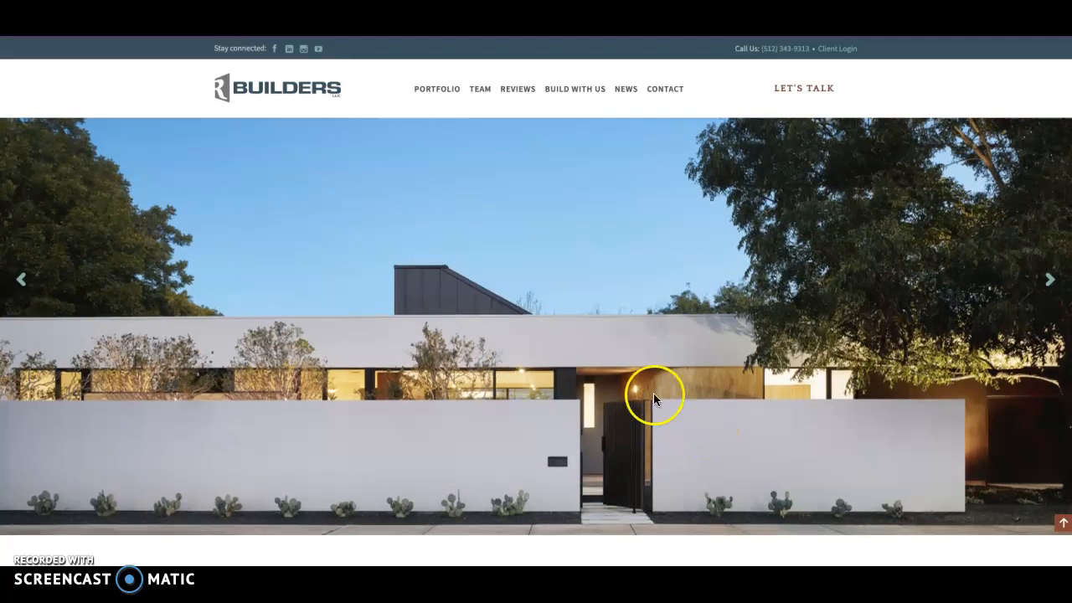
# Check the Build With Us submenu and read the home page's Build With Us introduction beside the video.
pyautogui.scroll(-4, 631, 391)
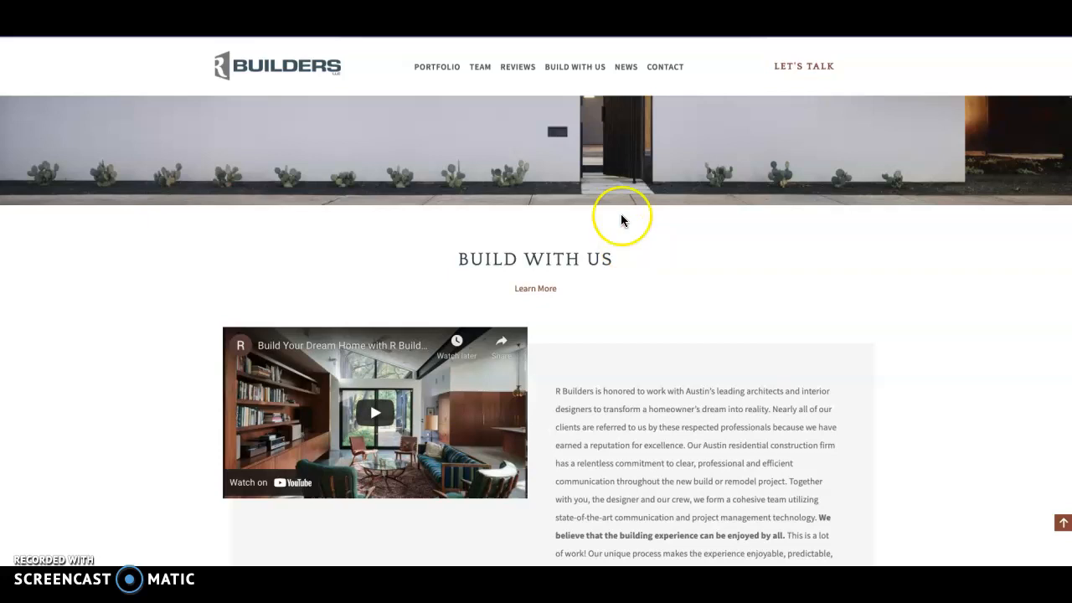
pyautogui.moveTo(577, 72)
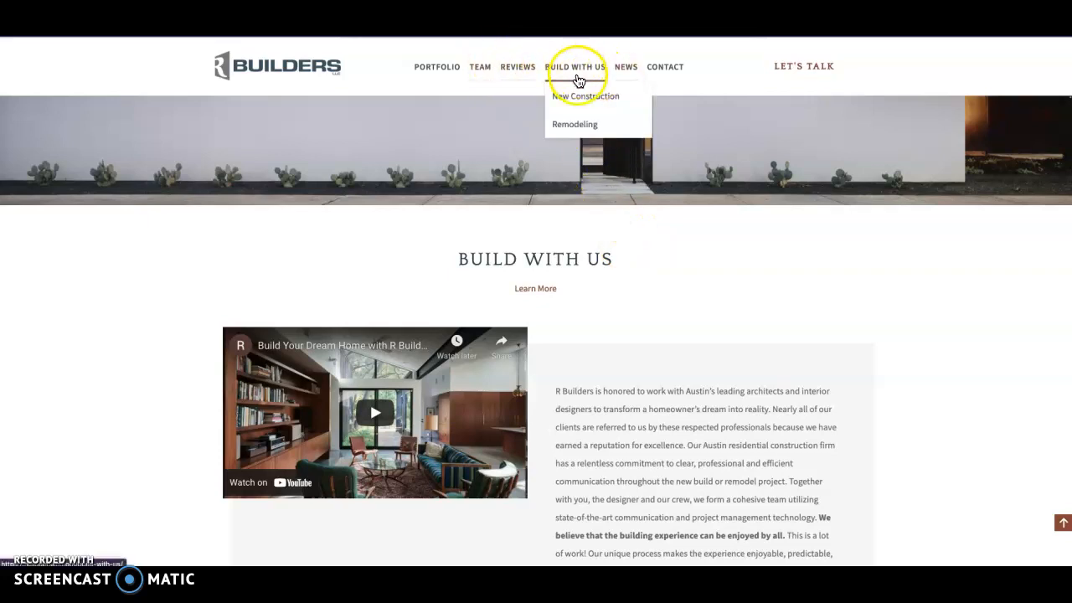
pyautogui.scroll(-1, 677, 319)
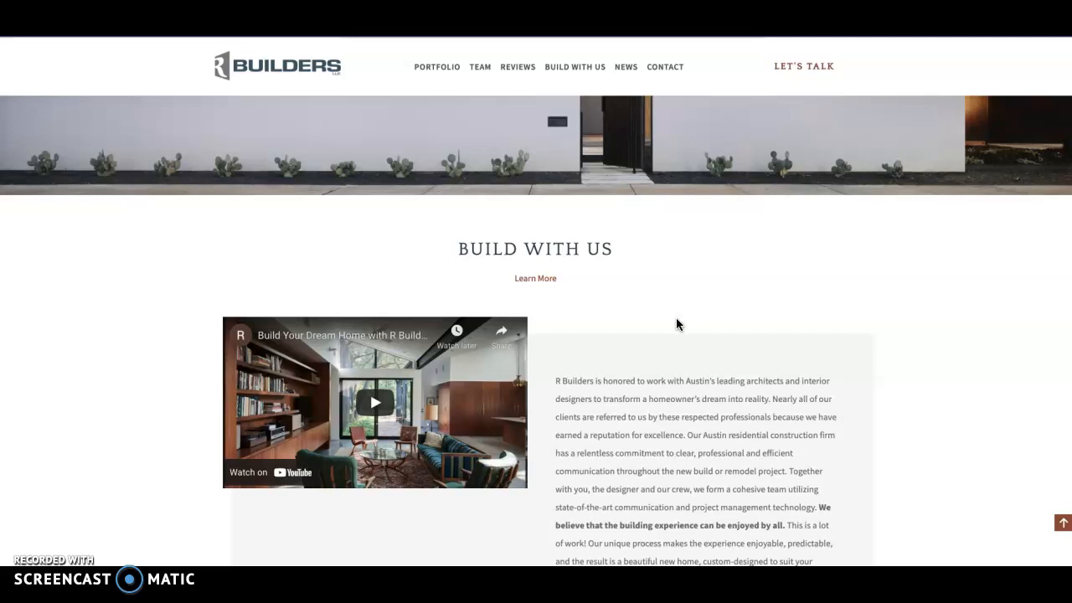
pyautogui.scroll(-1, 677, 319)
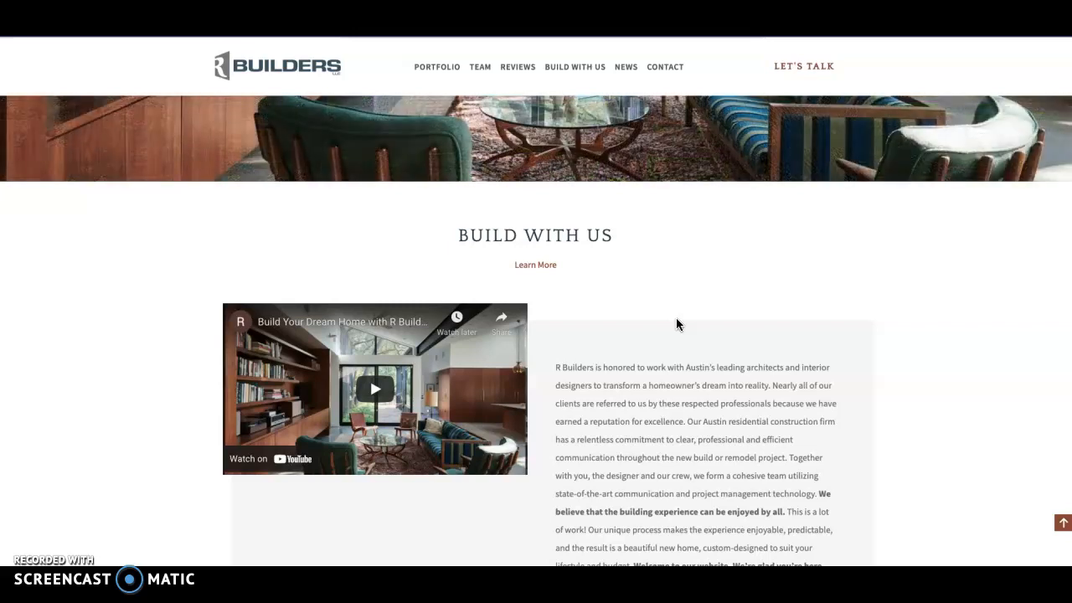
pyautogui.scroll(-2, 677, 324)
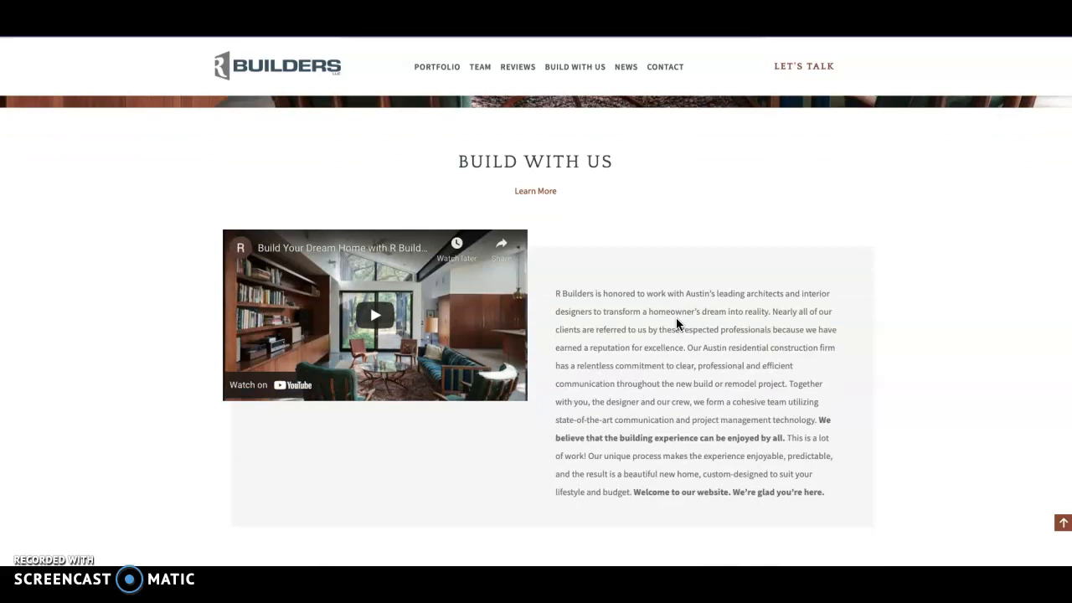
pyautogui.scroll(-2, 677, 321)
pyautogui.click(636, 412)
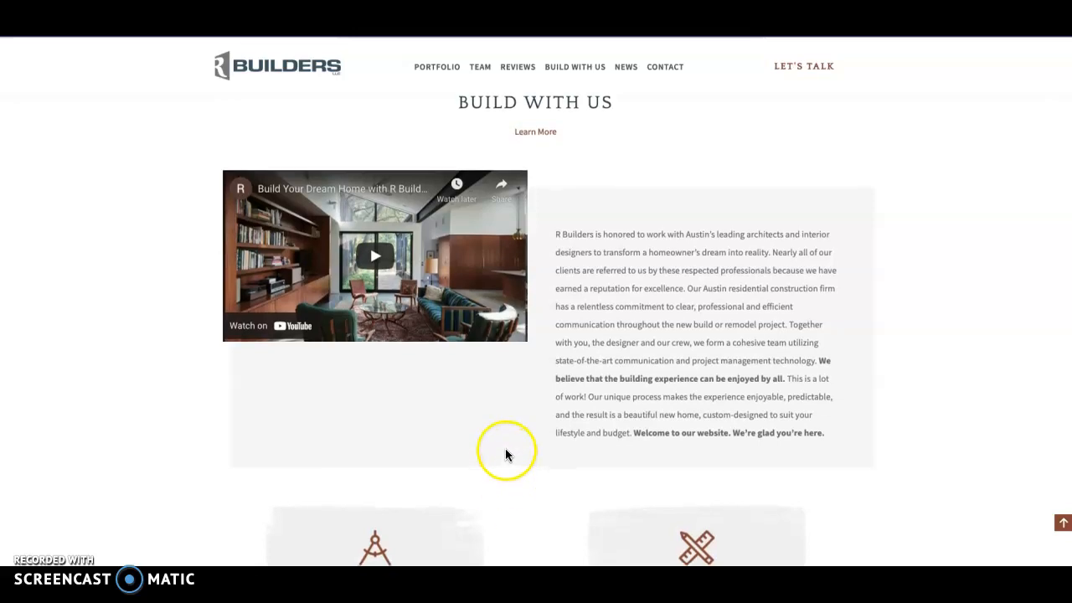
# Compare the home page's hero image and Build With Us introduction with the New Construction and Remodeling blocks.
pyautogui.scroll(-1, 506, 454)
pyautogui.scroll(-3, 505, 454)
pyautogui.scroll(2, 505, 454)
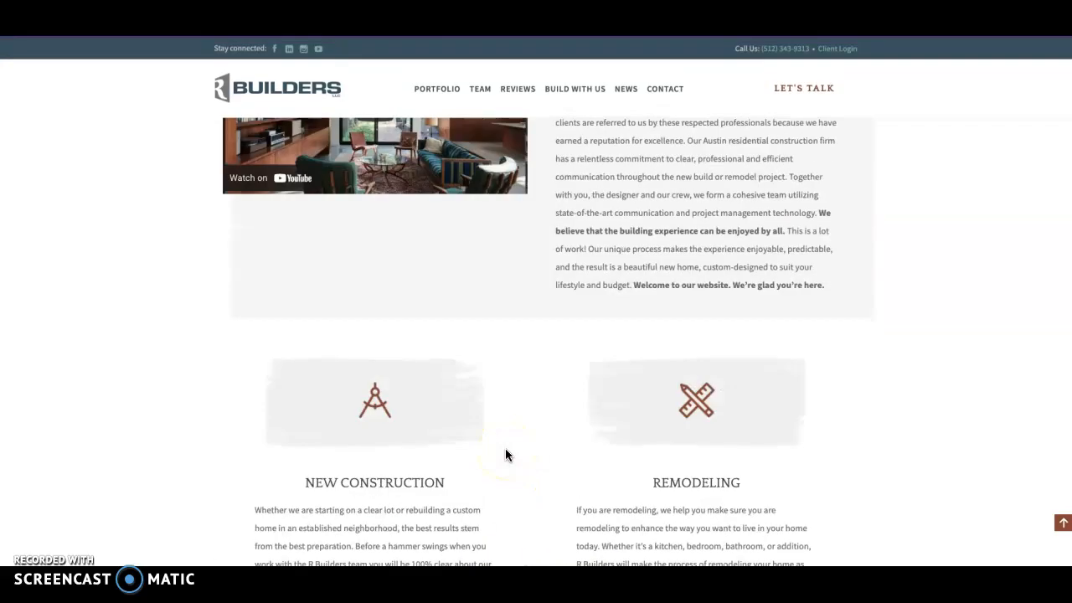
pyautogui.scroll(2, 505, 454)
pyautogui.scroll(3, 505, 454)
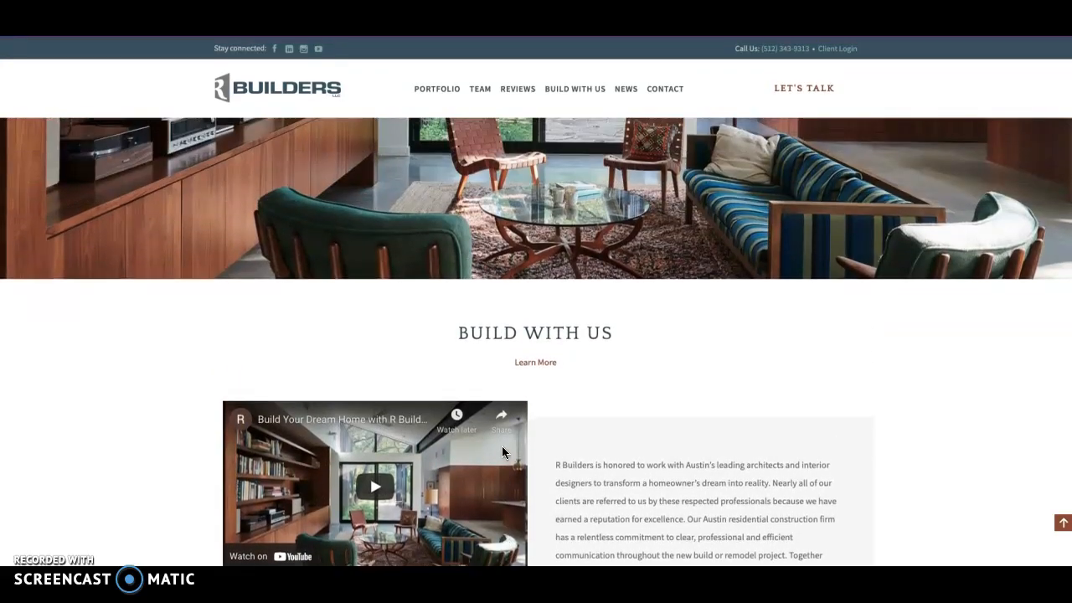
pyautogui.scroll(5, 503, 452)
pyautogui.scroll(-5, 501, 444)
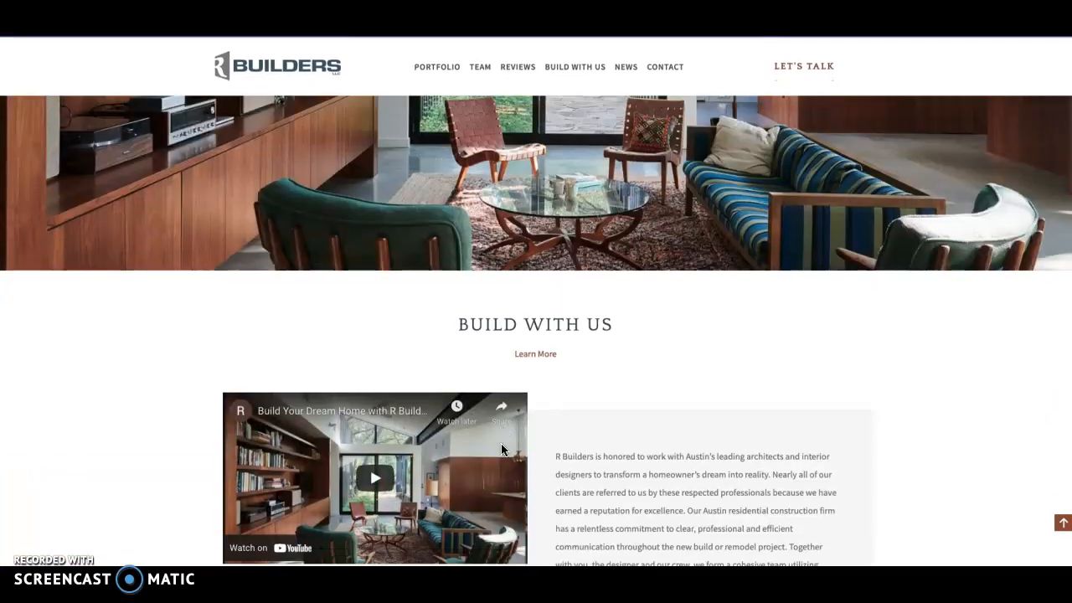
# Return to the top of the R Builders home page and view the hero image.
pyautogui.scroll(5, 501, 450)
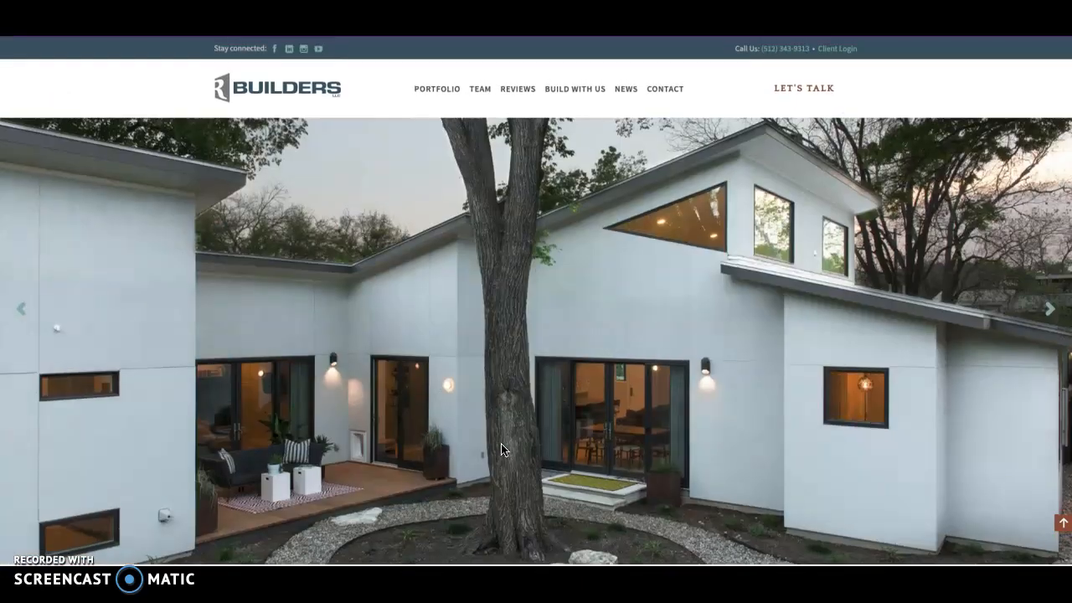
pyautogui.scroll(1, 502, 451)
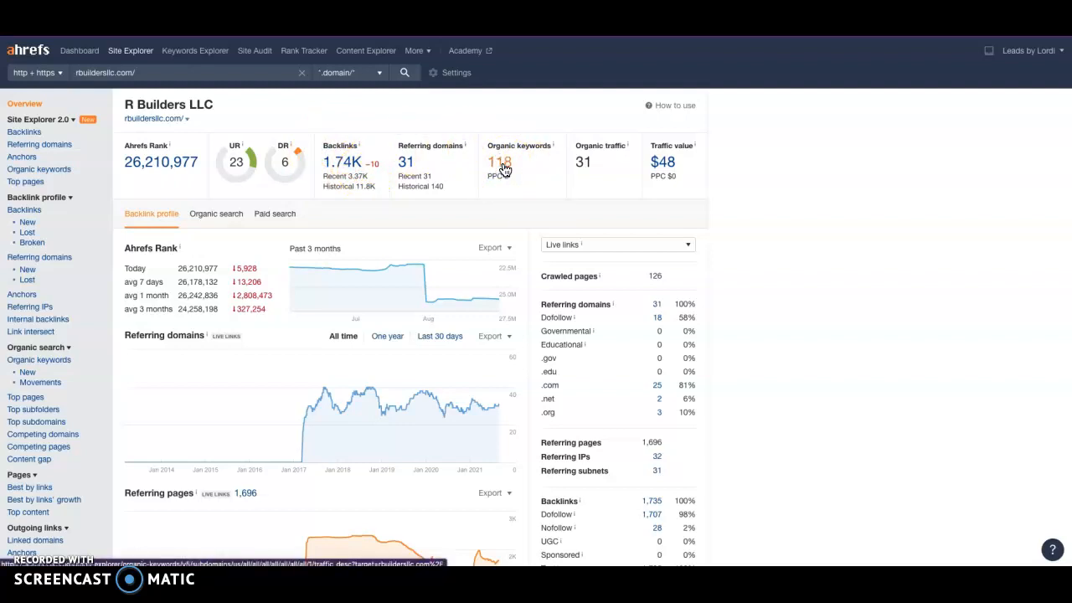
# Switch to Ahrefs Site Explorer and check the organic keywords and organic traffic figures for rbuildersllc.com.
pyautogui.moveTo(618, 165); pyautogui.dragTo(571, 148)
pyautogui.click(572, 146)
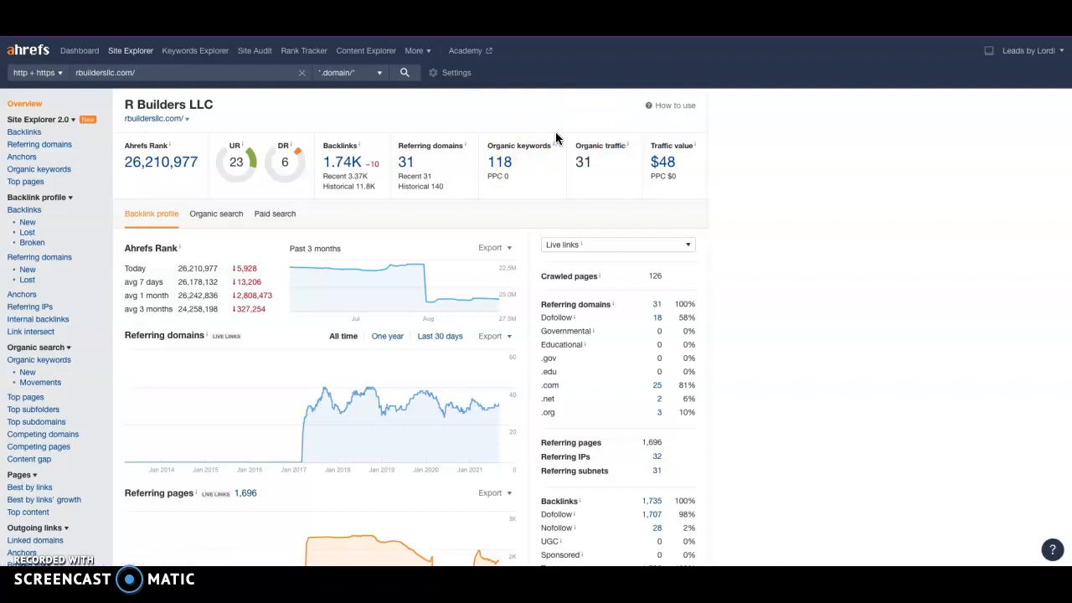
pyautogui.click(578, 210)
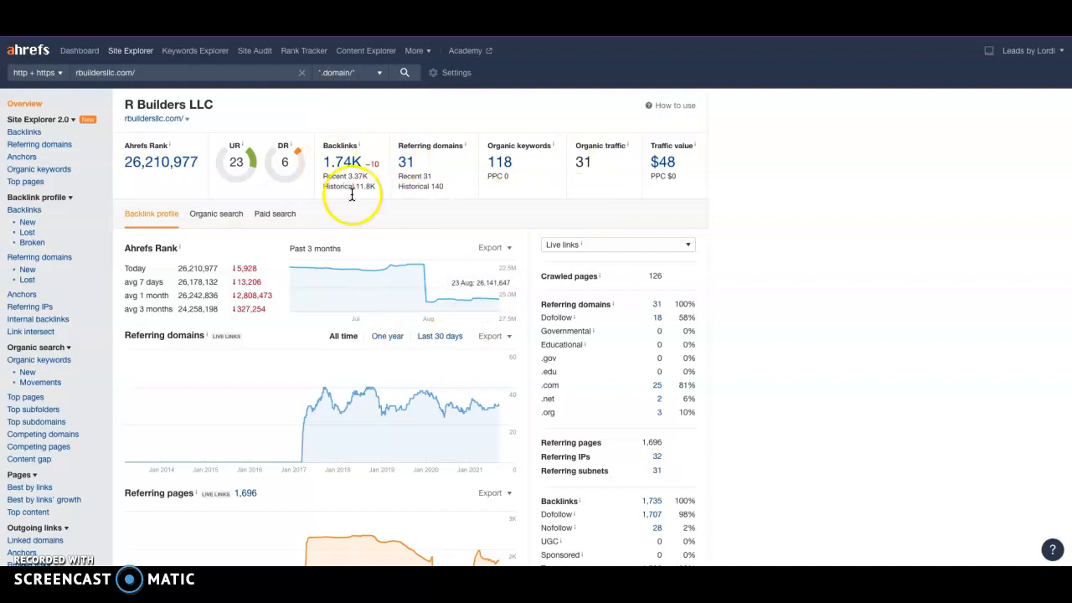
# Inspect the URL rating distribution in rbuildersllc.com's backlink profile, comparing the 0–10 band with the higher bands.
pyautogui.scroll(-5, 622, 343)
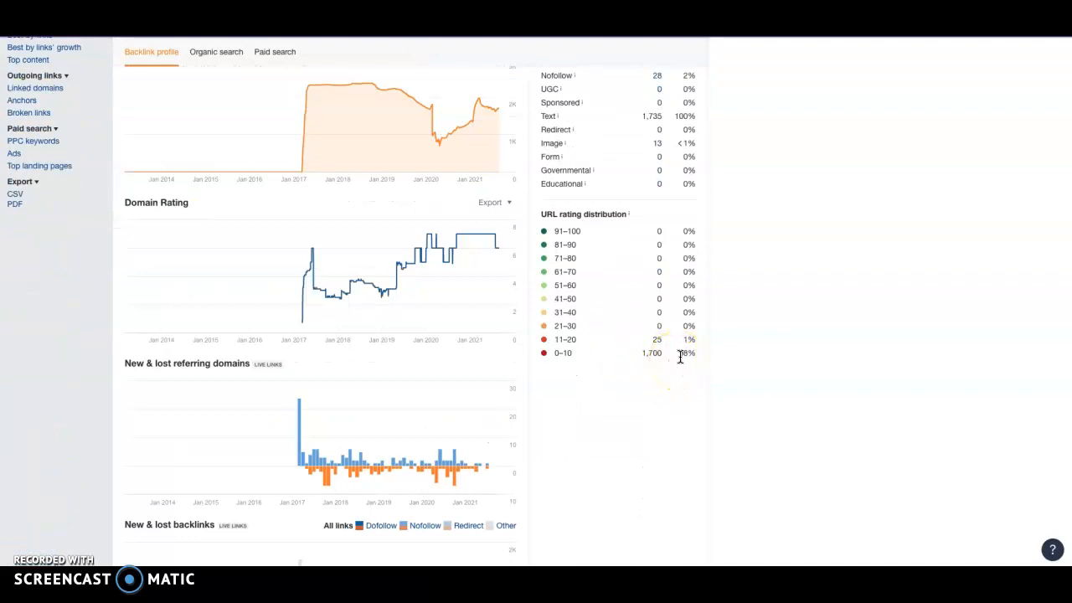
pyautogui.moveTo(697, 355); pyautogui.dragTo(552, 371)
pyautogui.click(550, 356)
pyautogui.click(657, 352)
pyautogui.click(551, 371)
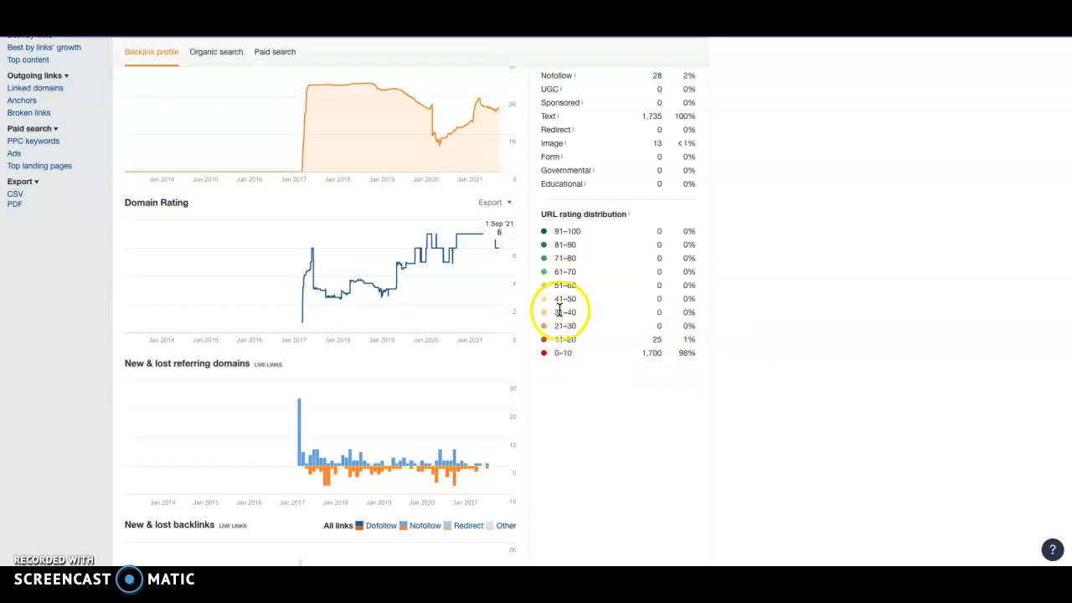
pyautogui.moveTo(690, 290); pyautogui.dragTo(549, 220)
pyautogui.click(550, 221)
pyautogui.scroll(5, 579, 261)
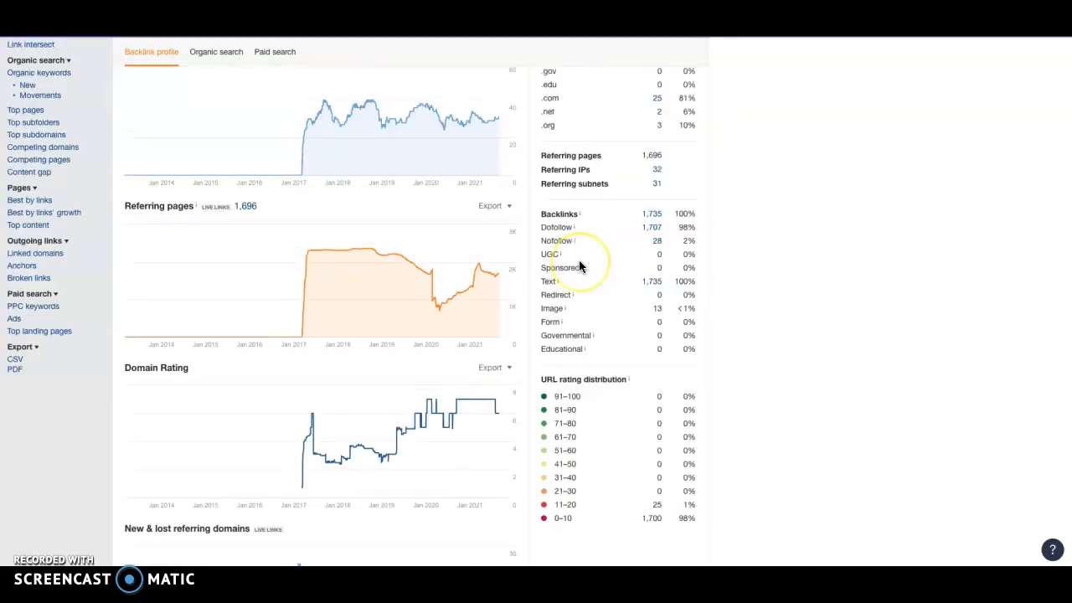
pyautogui.scroll(1, 579, 262)
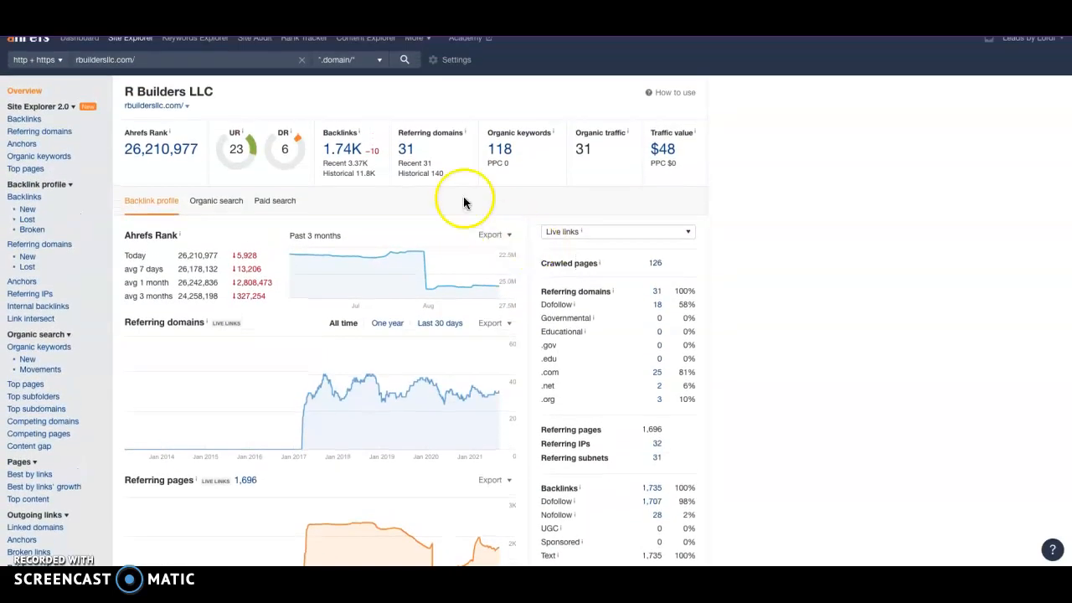
# Open the organic keywords report for rbuildersllc.com and examine the keywords' volume, traffic and positions.
pyautogui.click(498, 159)
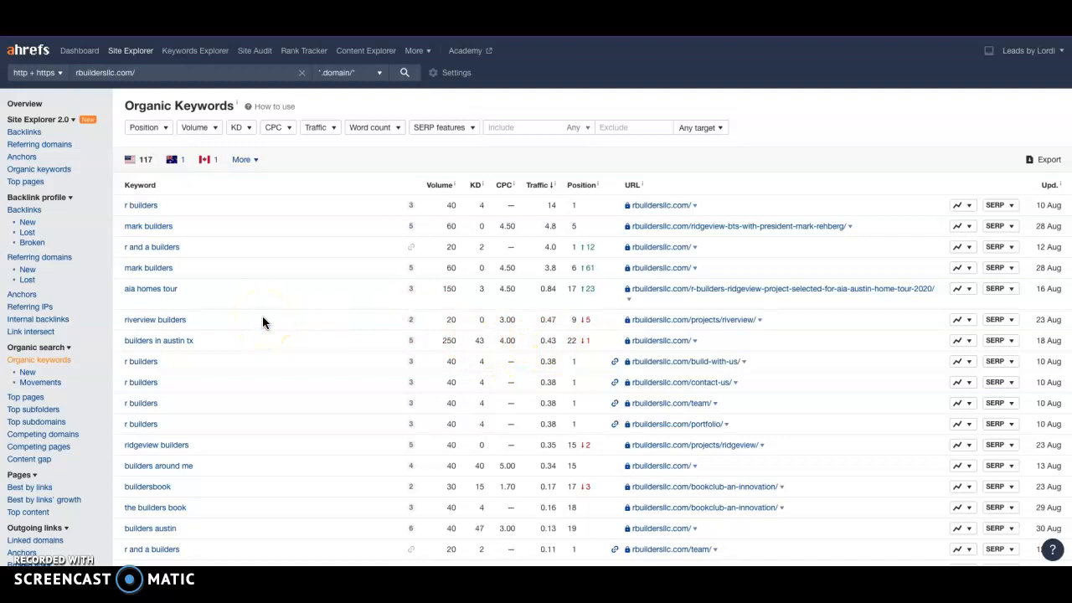
pyautogui.scroll(-1, 262, 316)
pyautogui.scroll(1, 262, 315)
pyautogui.moveTo(488, 289); pyautogui.dragTo(421, 281)
pyautogui.click(421, 281)
pyautogui.scroll(-1, 426, 340)
pyautogui.scroll(1, 429, 338)
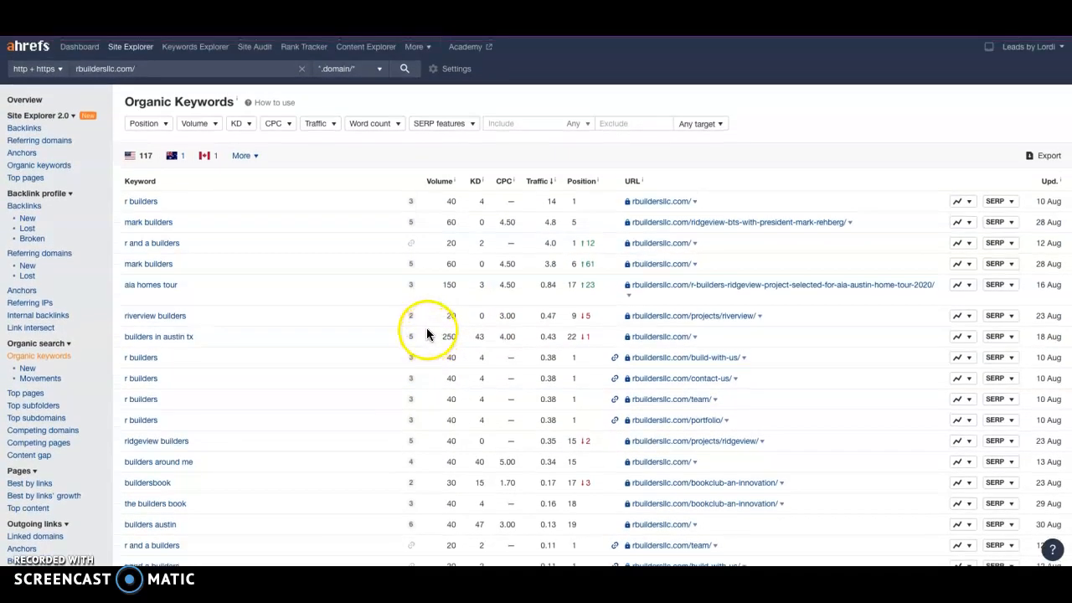
pyautogui.click(493, 281)
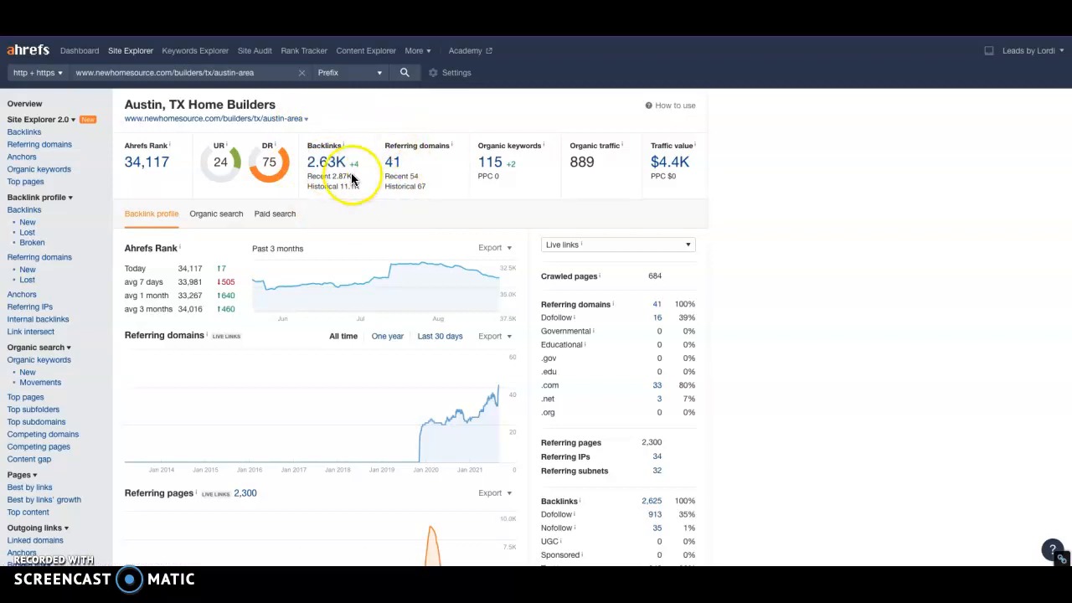
# Check the organic traffic for newhomesource.com's Austin-area page and open its organic keywords report to examine volume and difficulty.
pyautogui.moveTo(595, 165); pyautogui.dragTo(575, 152)
pyautogui.click(576, 152)
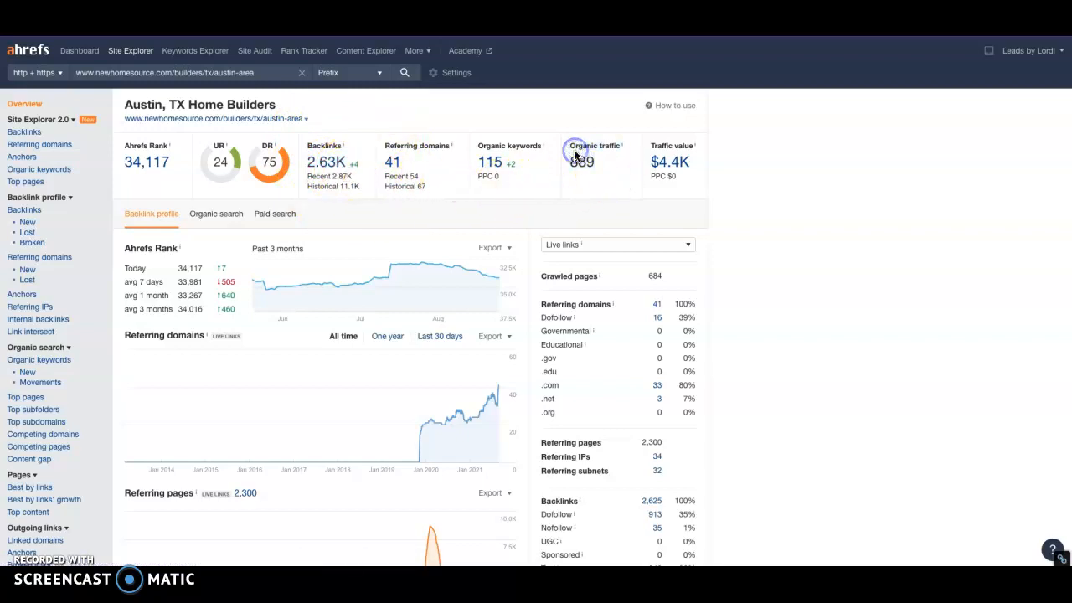
pyautogui.click(492, 163)
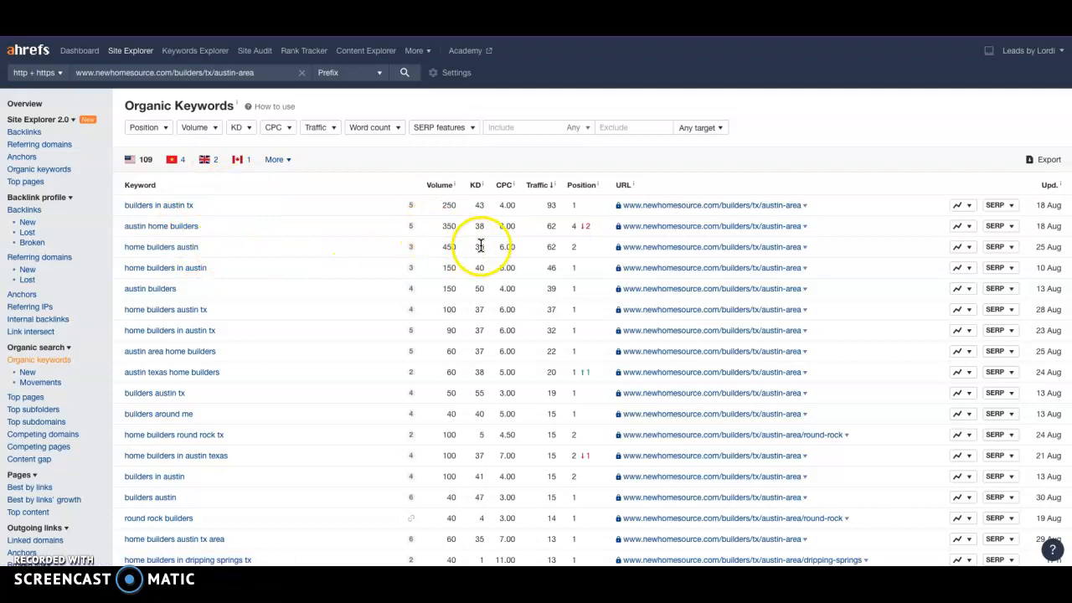
pyautogui.moveTo(472, 202)
pyautogui.mouseDown()
pyautogui.moveTo(481, 241)
pyautogui.moveTo(475, 205)
pyautogui.mouseUp()
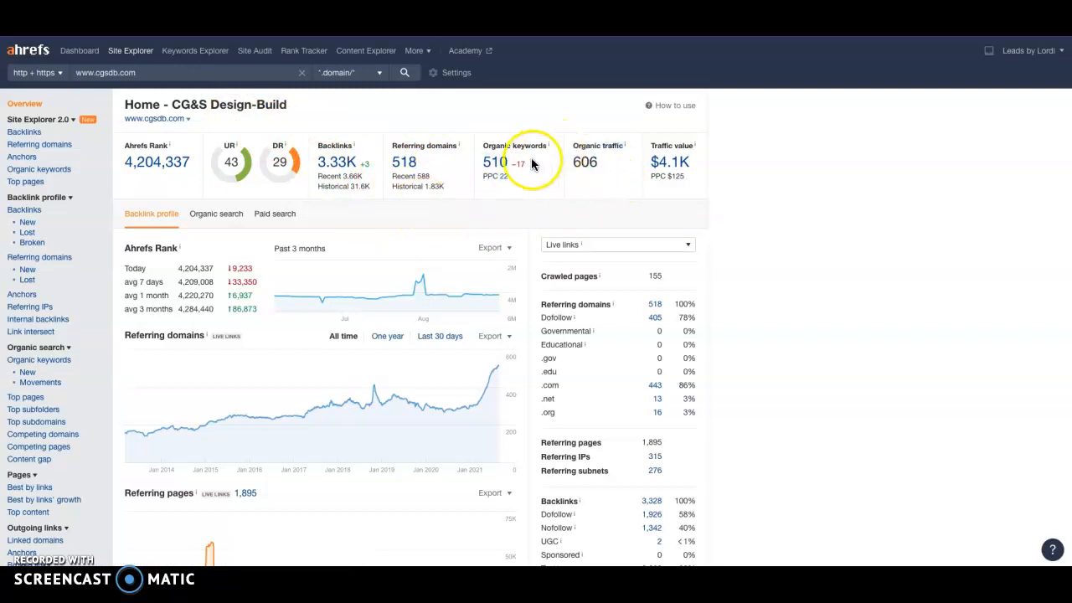
pyautogui.click(495, 167)
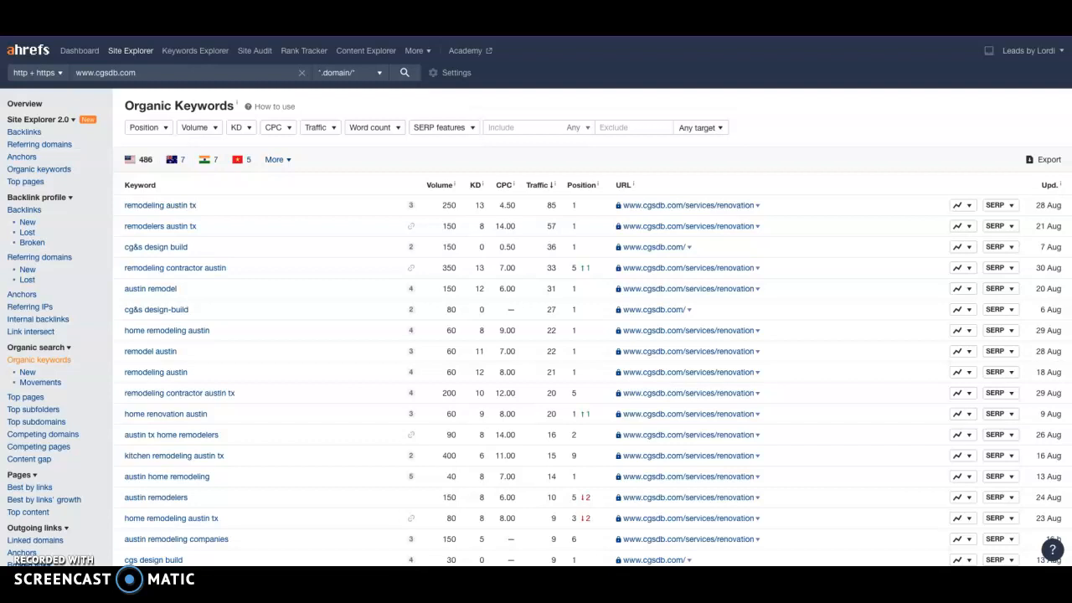
# Switch to the Google results for "home builder austin tx" and compare the map listings with the organic results.
pyautogui.hotkey('ctrl', 'Tab')
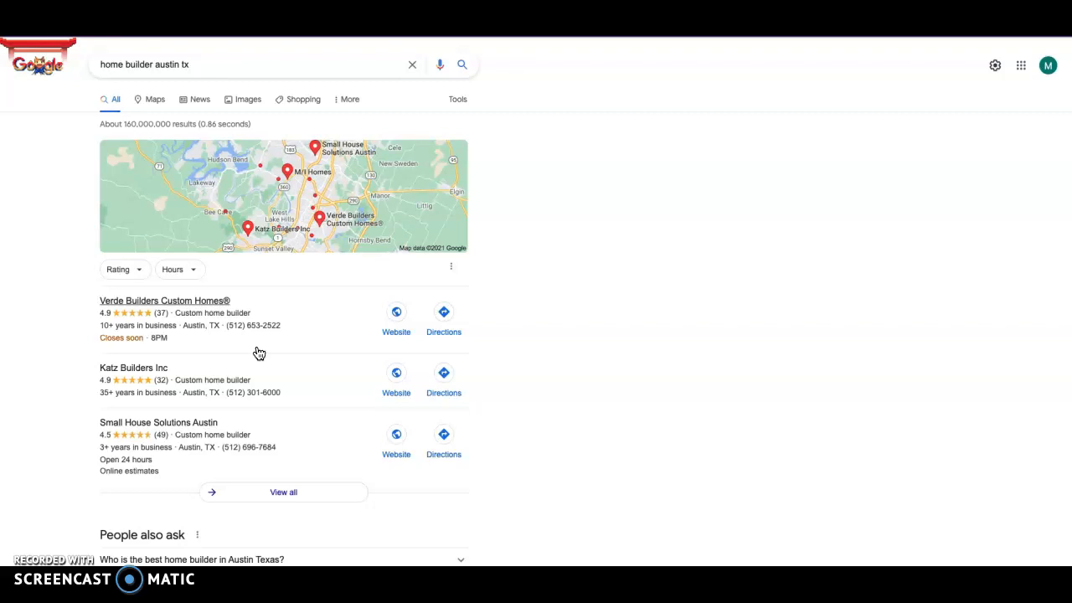
pyautogui.scroll(-5, 259, 354)
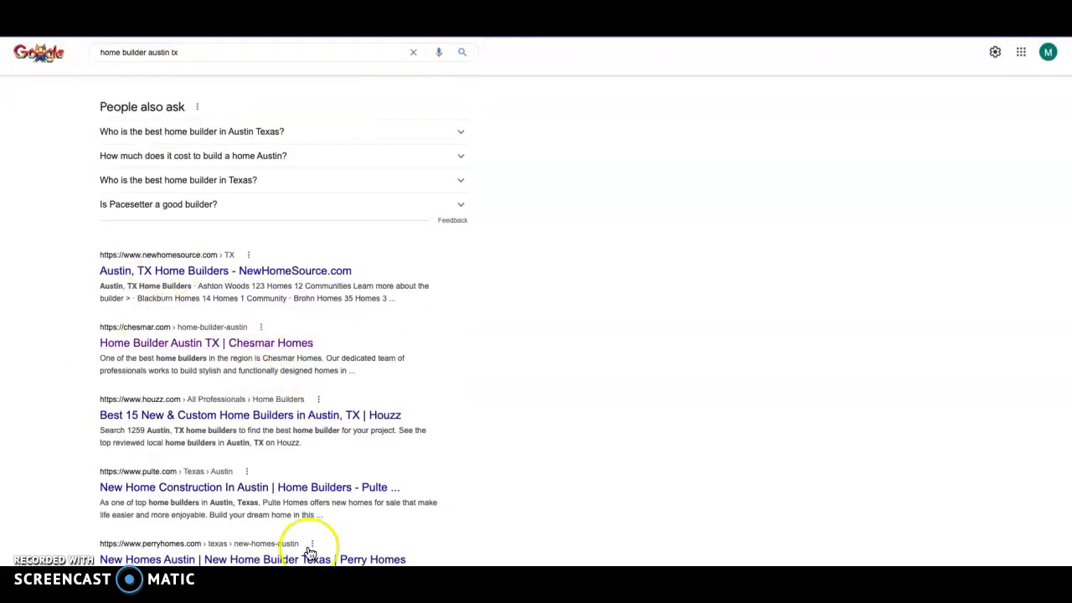
pyautogui.scroll(5, 318, 390)
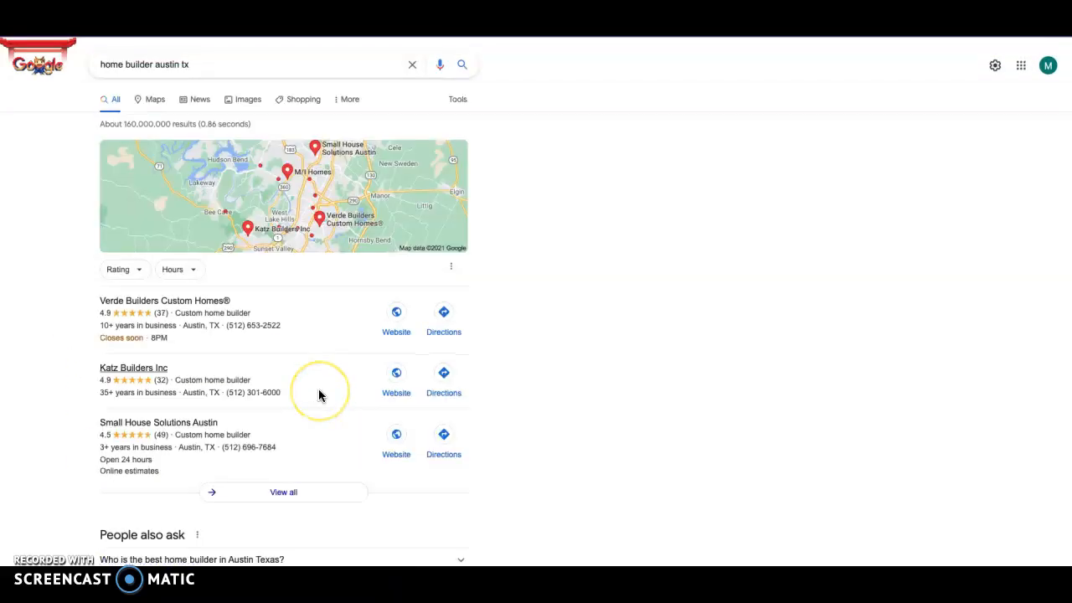